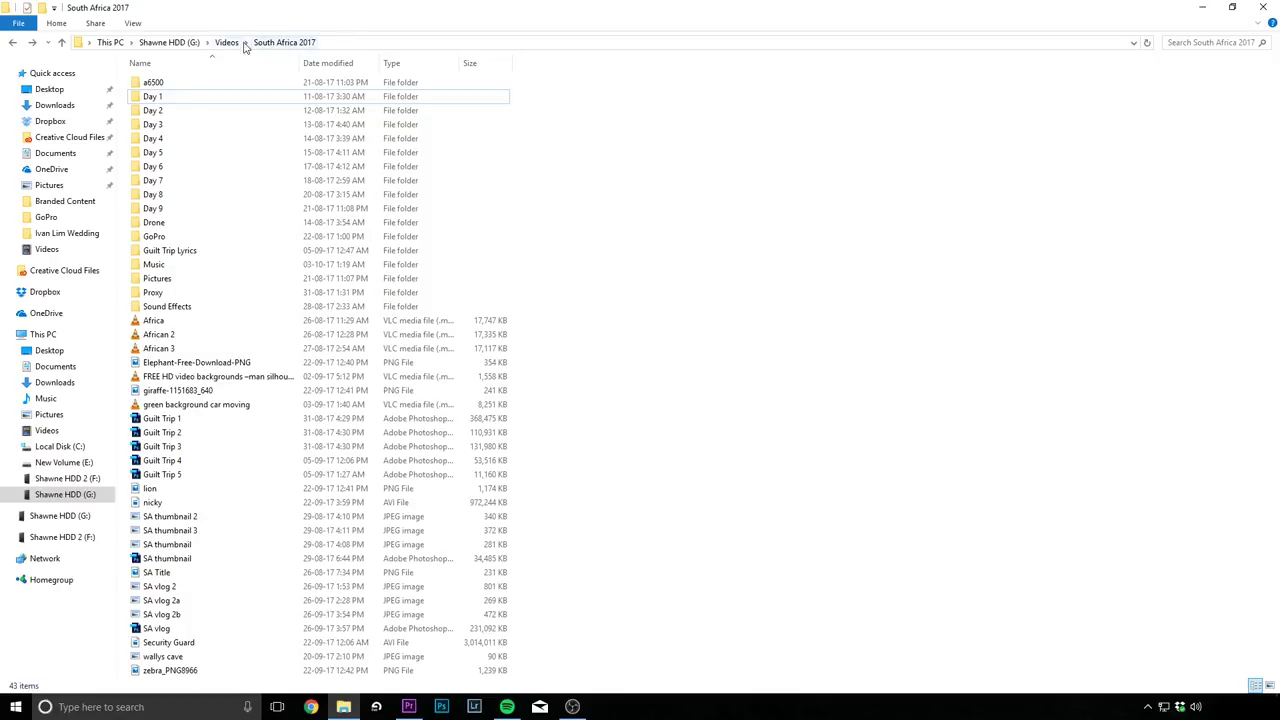
{"action": "left_click", "coordinate": [155, 96]}
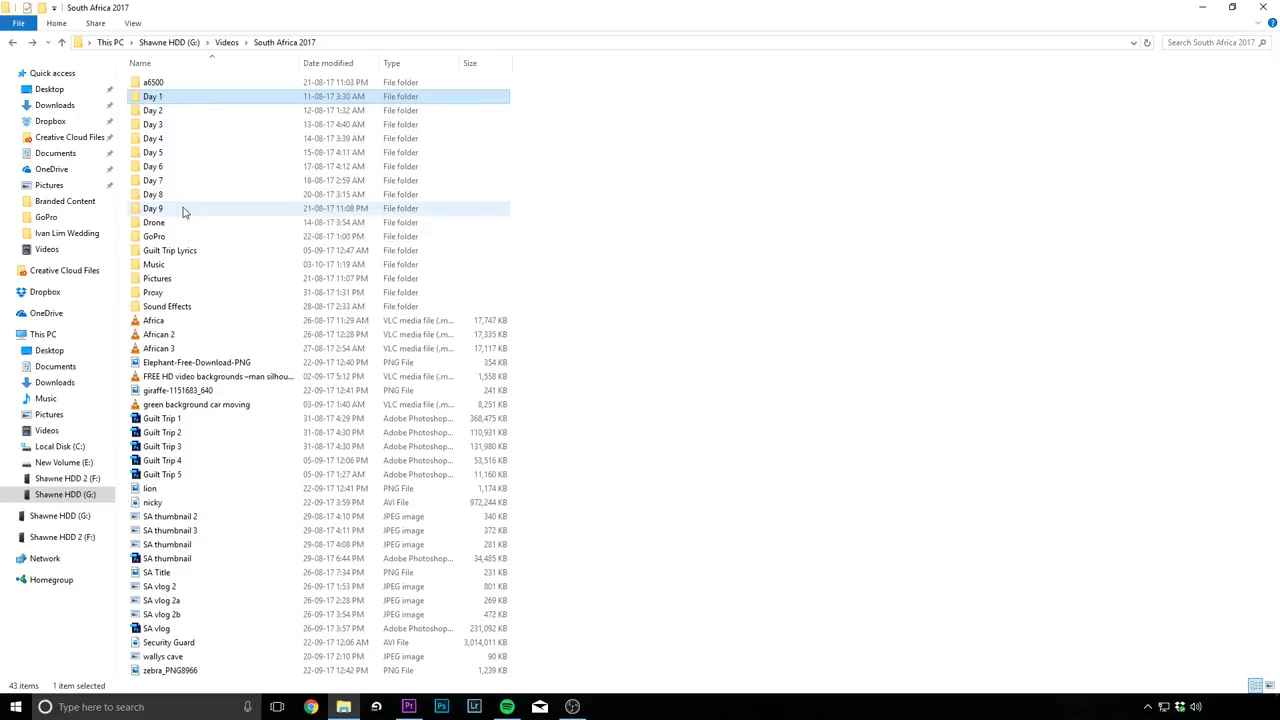
{"action": "left_click", "coordinate": [184, 208], "text": "shift"}
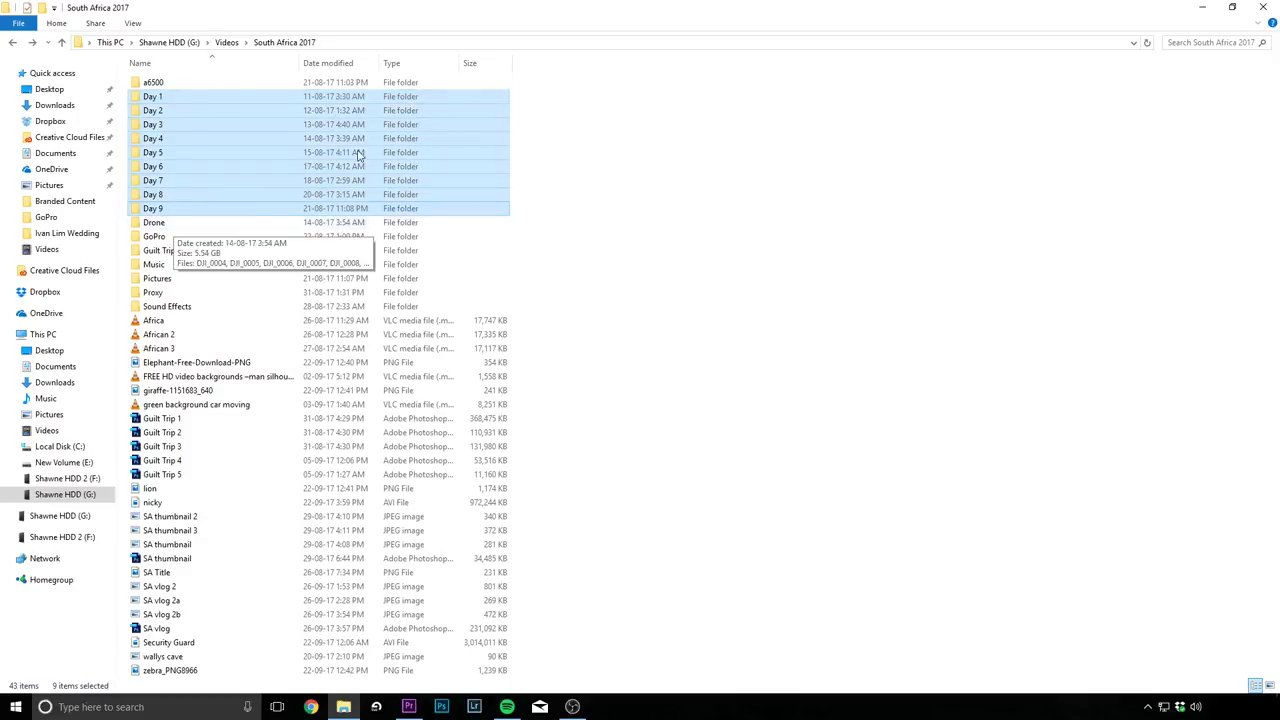
{"action": "left_click", "coordinate": [175, 88]}
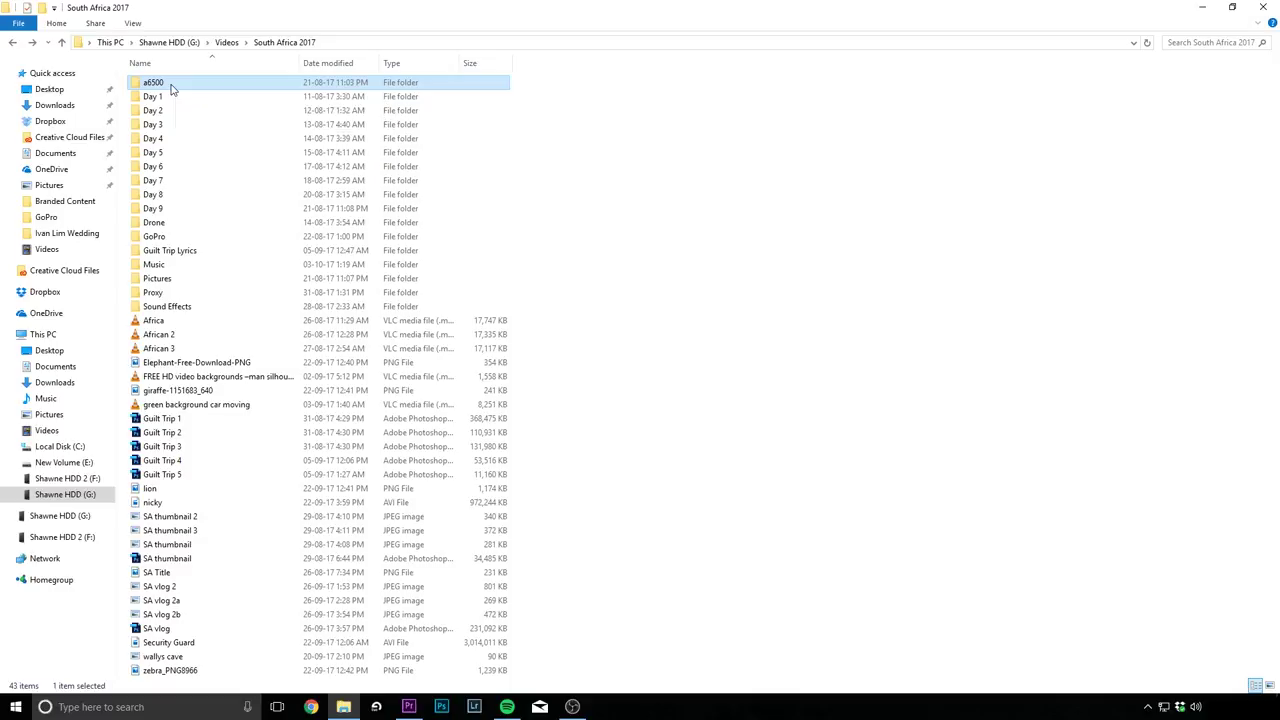
{"action": "double_click", "coordinate": [171, 88]}
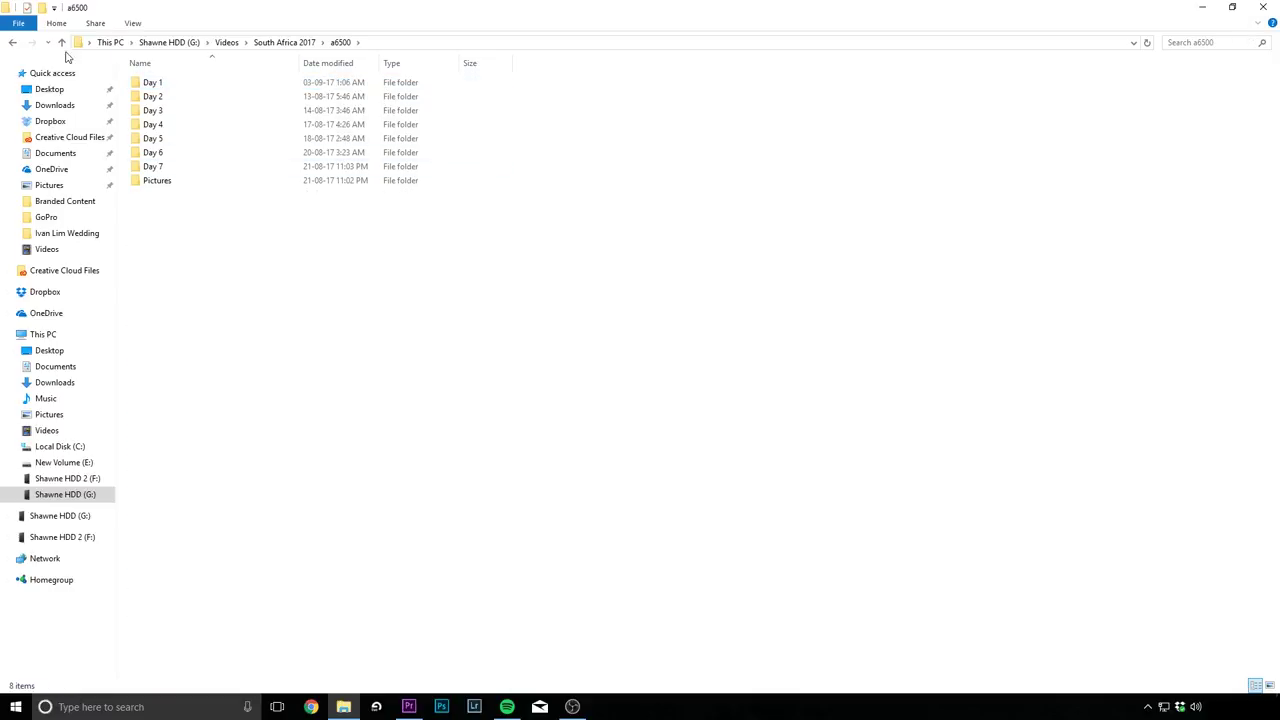
{"action": "left_click", "coordinate": [12, 44]}
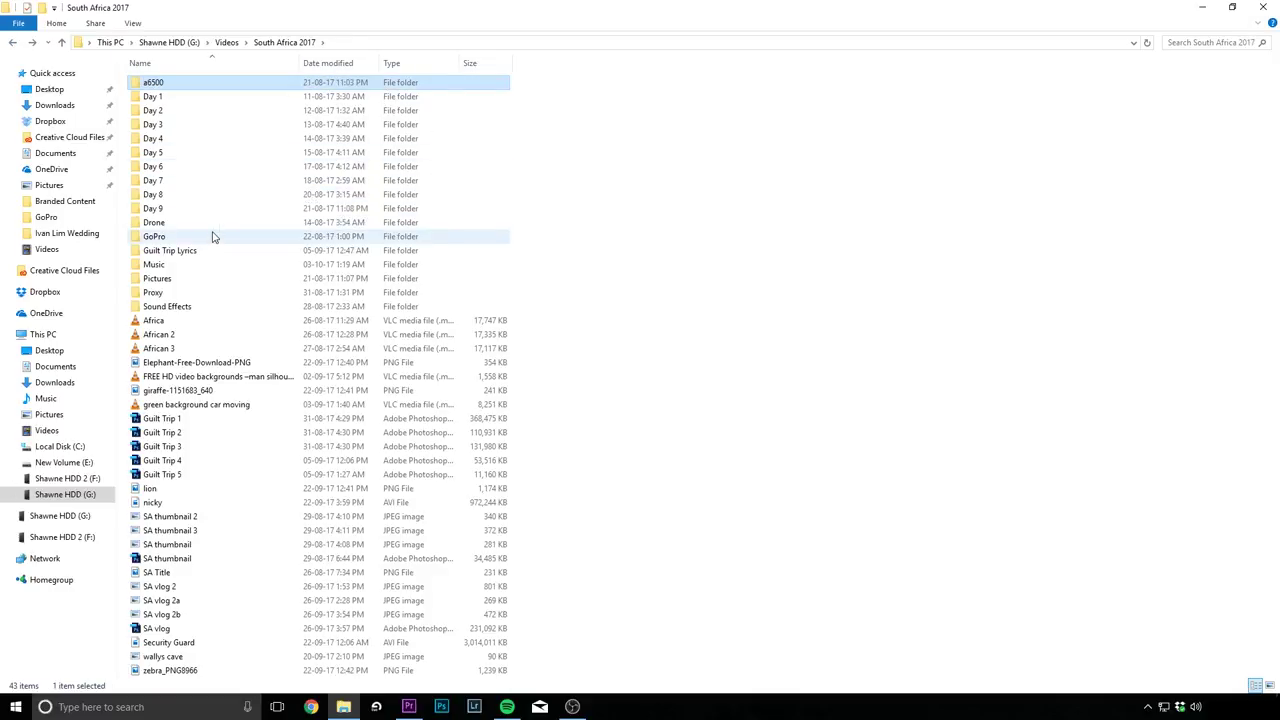
{"action": "double_click", "coordinate": [214, 222]}
{"action": "left_click", "coordinate": [12, 42]}
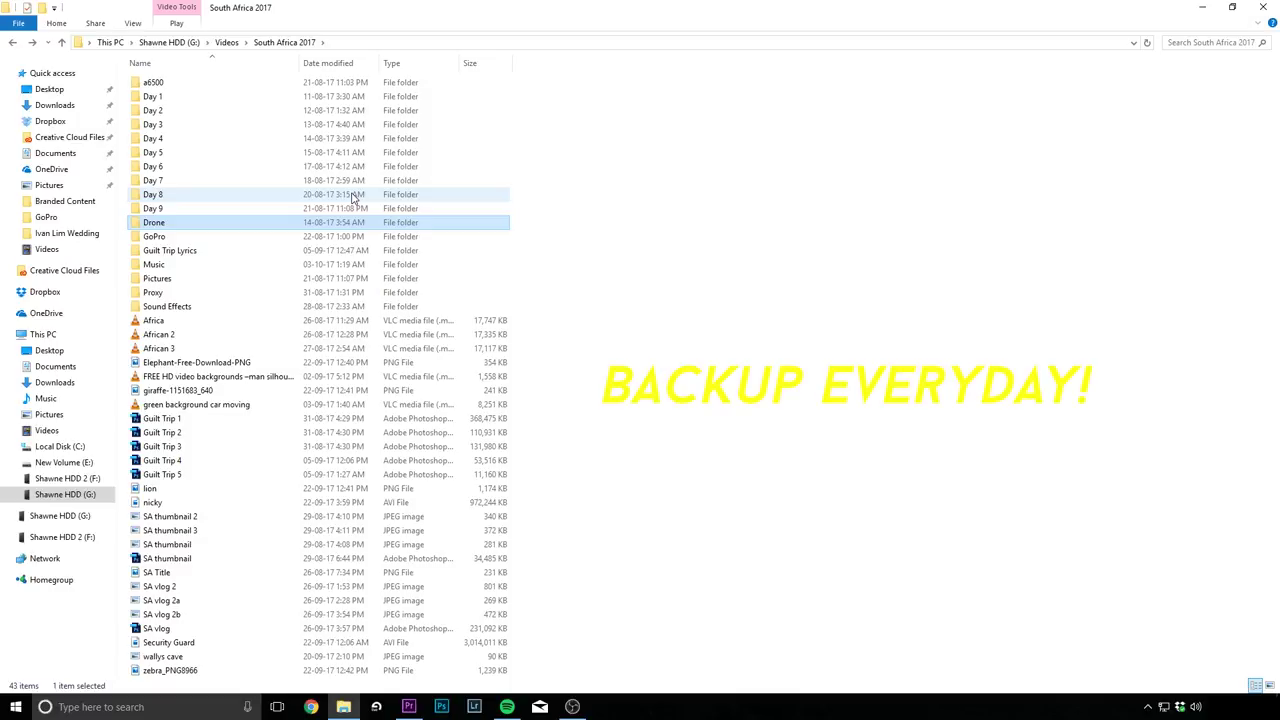
{"action": "left_click", "coordinate": [195, 100]}
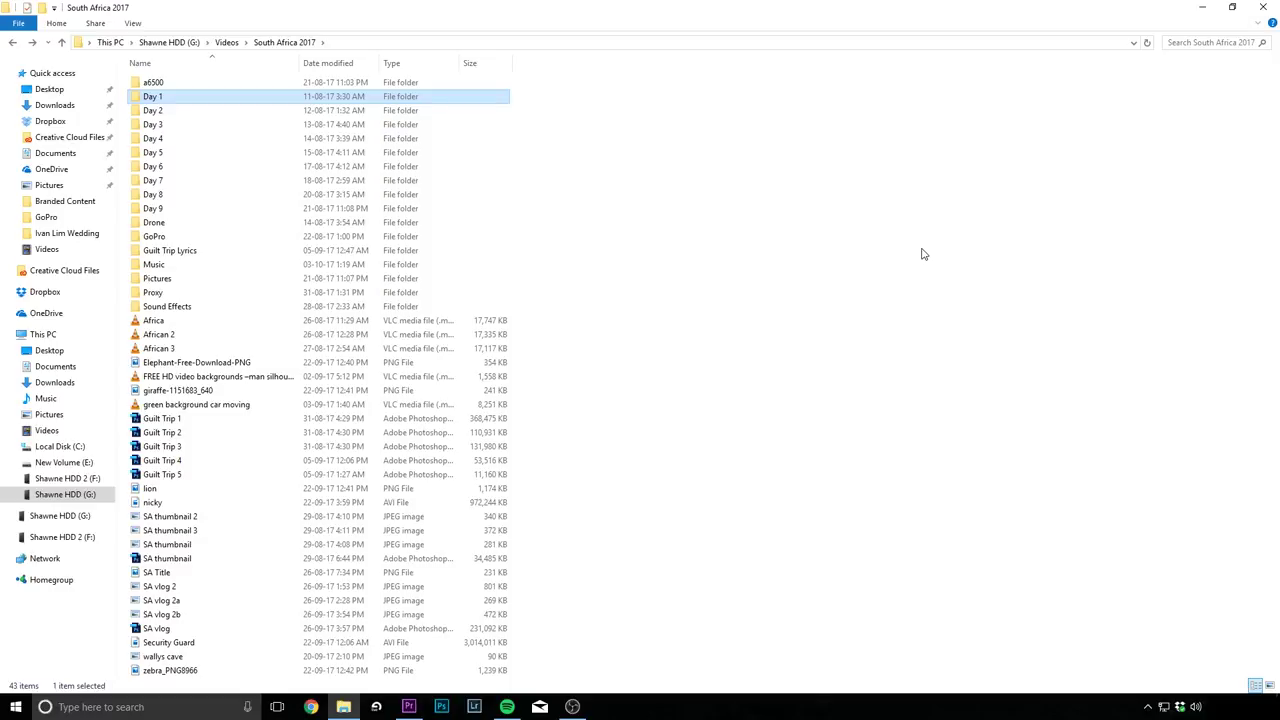
{"action": "left_click", "coordinate": [410, 707]}
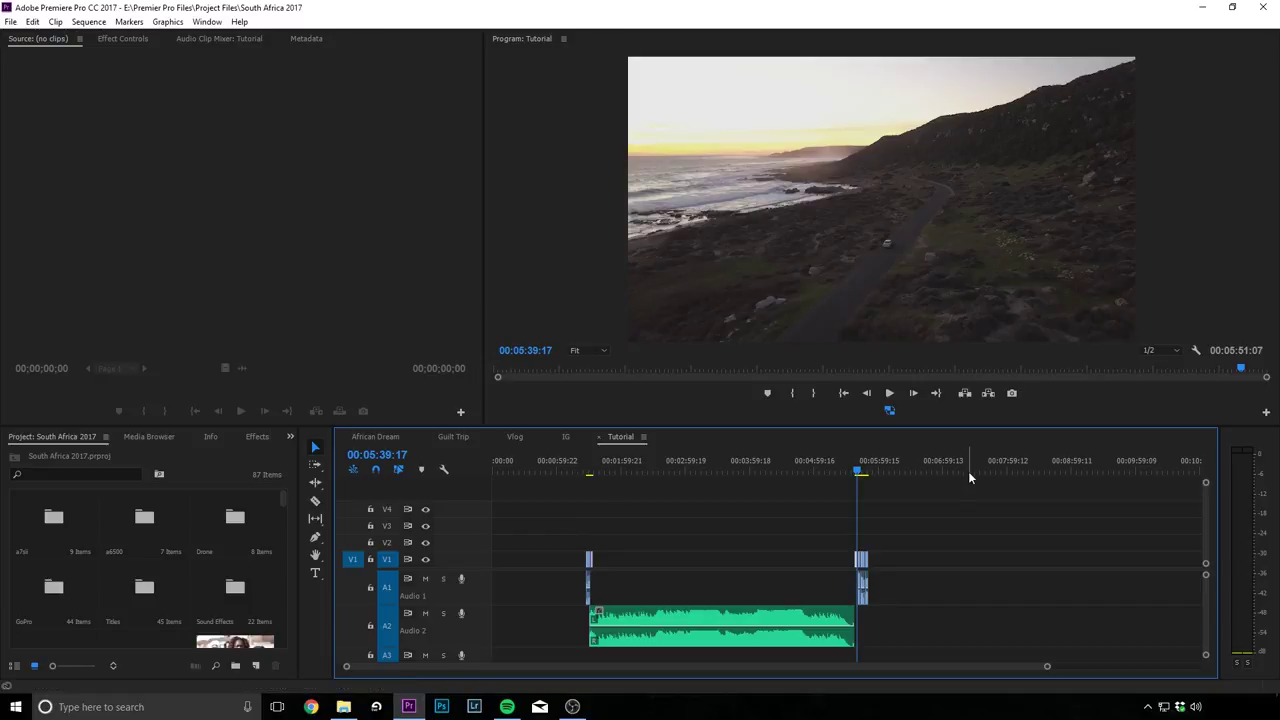
- Open the a7sii bin in its own window, then close it again
{"action": "left_click", "coordinate": [55, 520]}
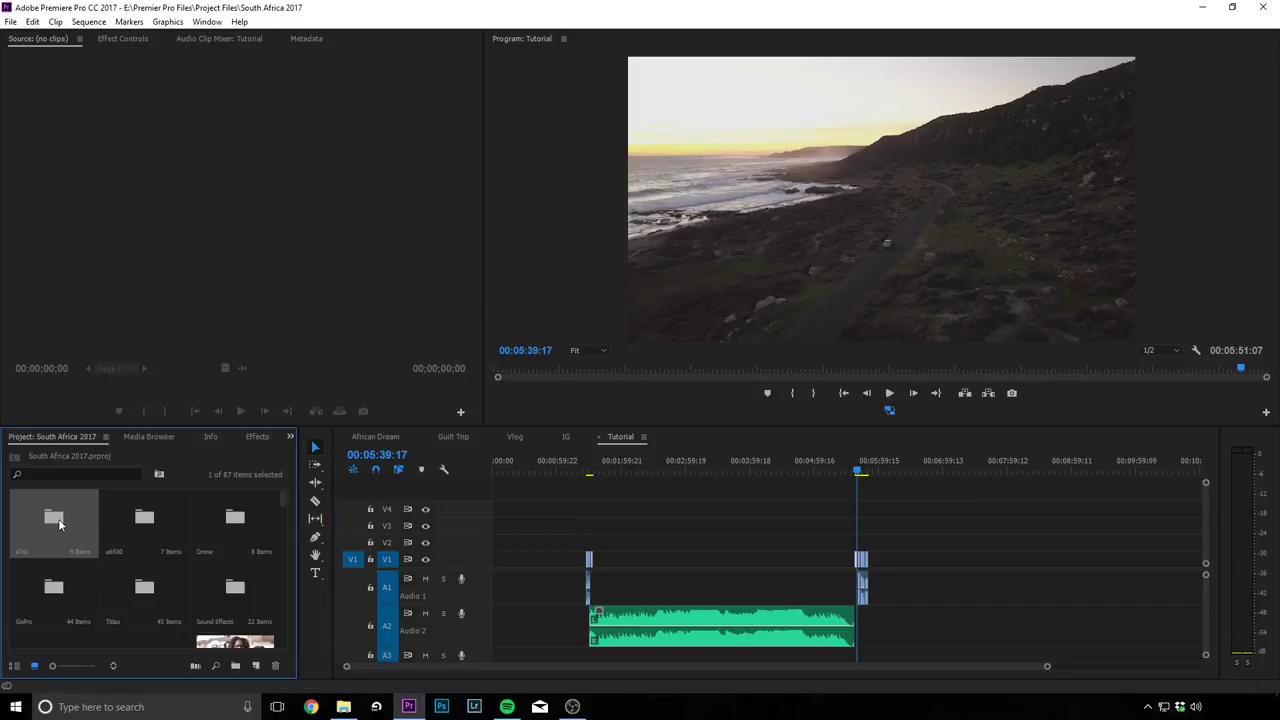
{"action": "left_click", "coordinate": [98, 558]}
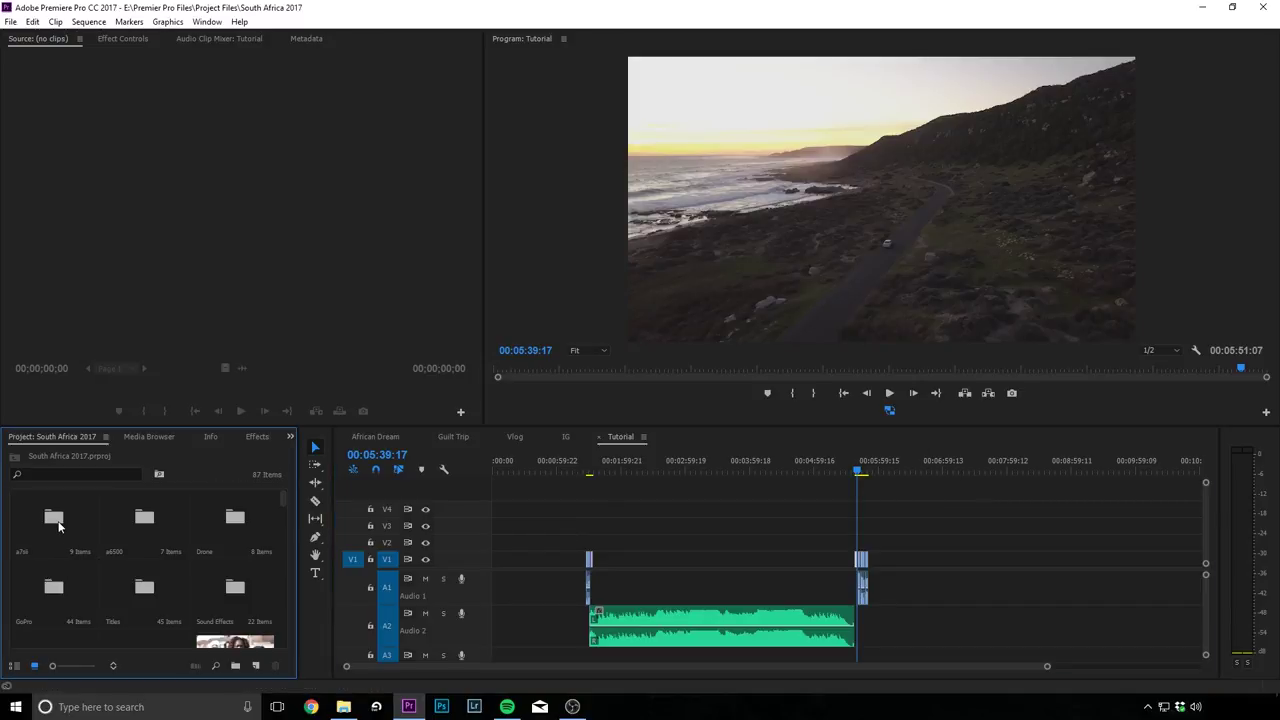
{"action": "left_click", "coordinate": [55, 543]}
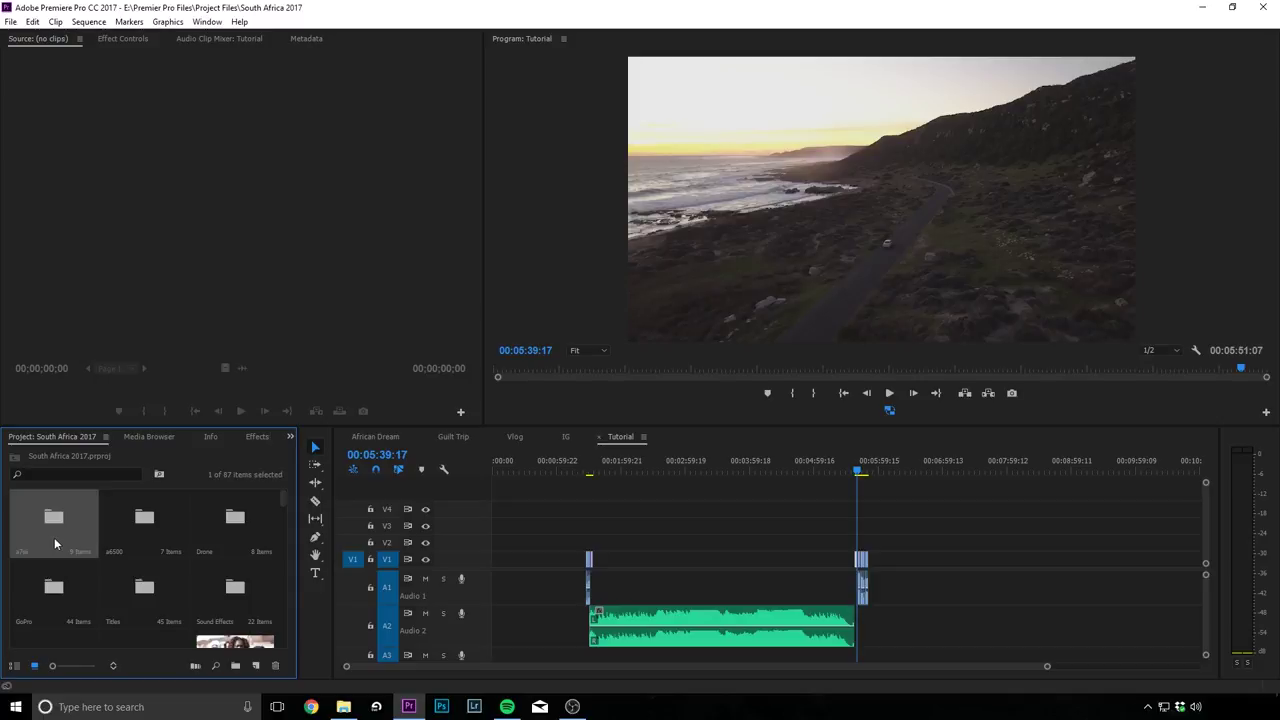
{"action": "double_click", "coordinate": [68, 536]}
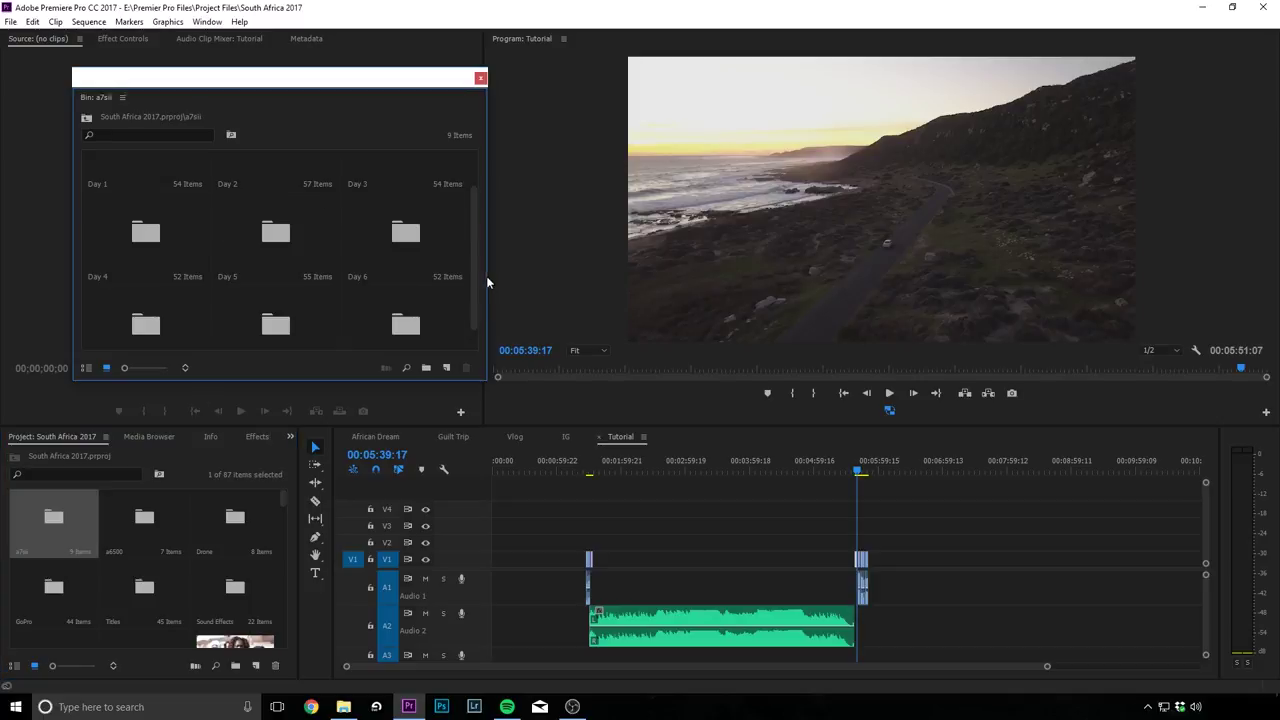
{"action": "left_click", "coordinate": [52, 604]}
- Open the Titles and Sound Effects bins and enlarge the Sound Effects window to show every clip
{"action": "left_click", "coordinate": [149, 598]}
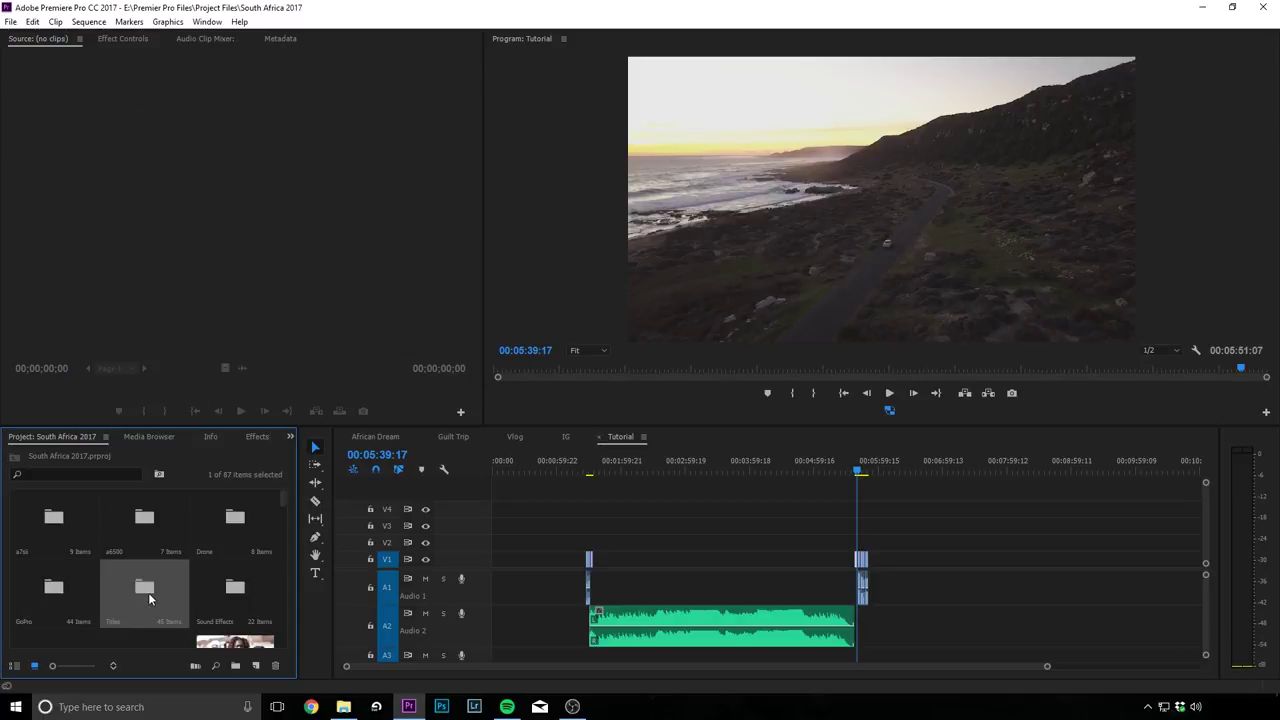
{"action": "double_click", "coordinate": [155, 593]}
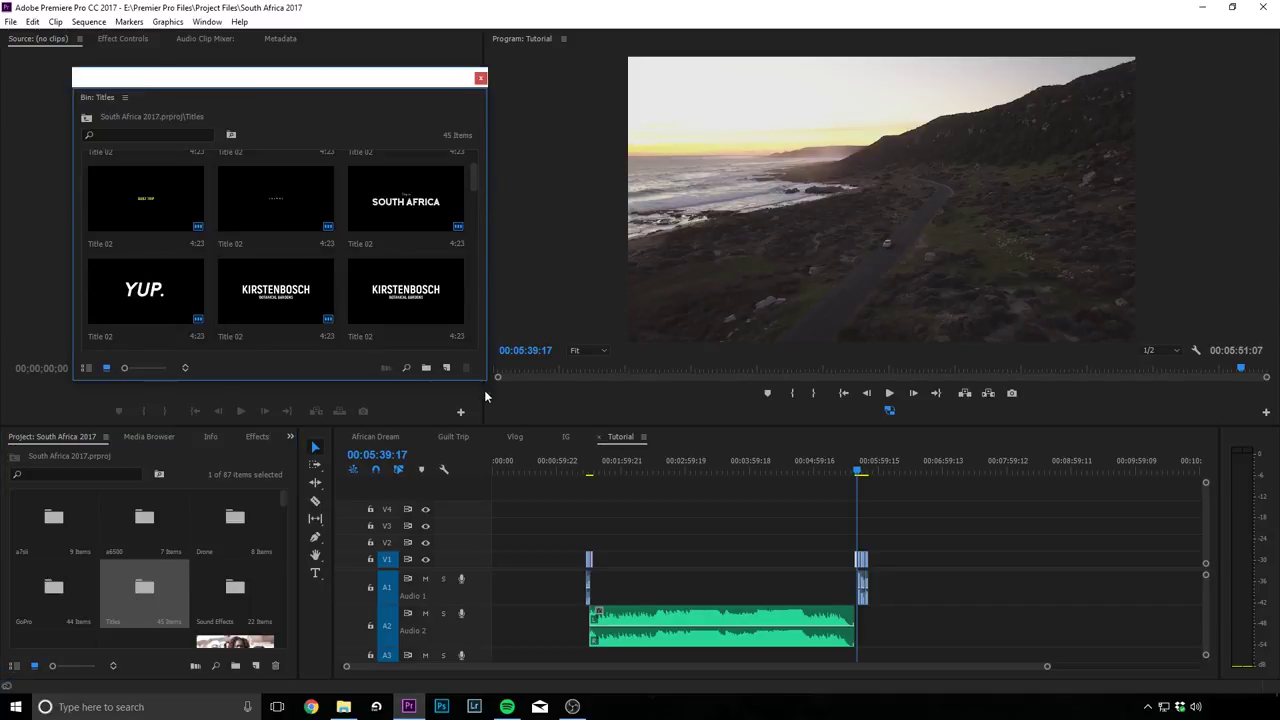
{"action": "double_click", "coordinate": [240, 600]}
{"action": "left_click_drag", "start_coordinate": [485, 379], "coordinate": [828, 650]}
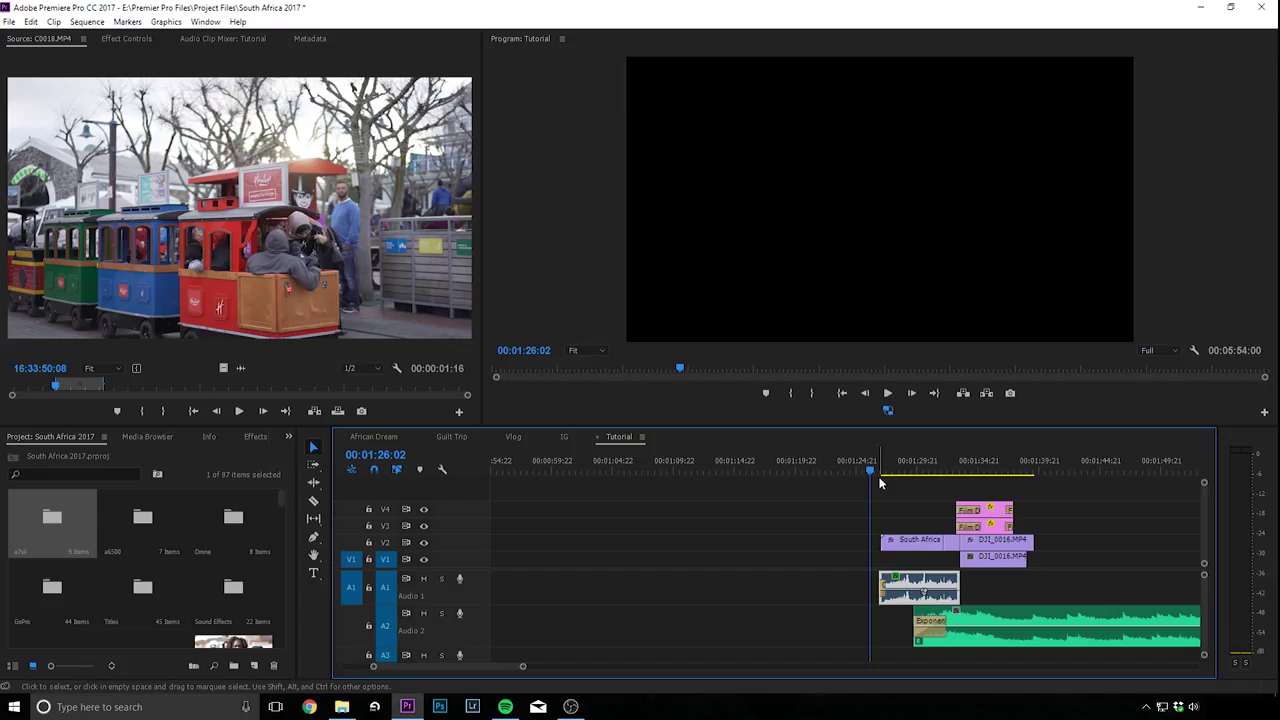
- Scrub the Tutorial sequence forward from 00:01:30:20 and zoom the timeline out
{"action": "left_click", "coordinate": [929, 467]}
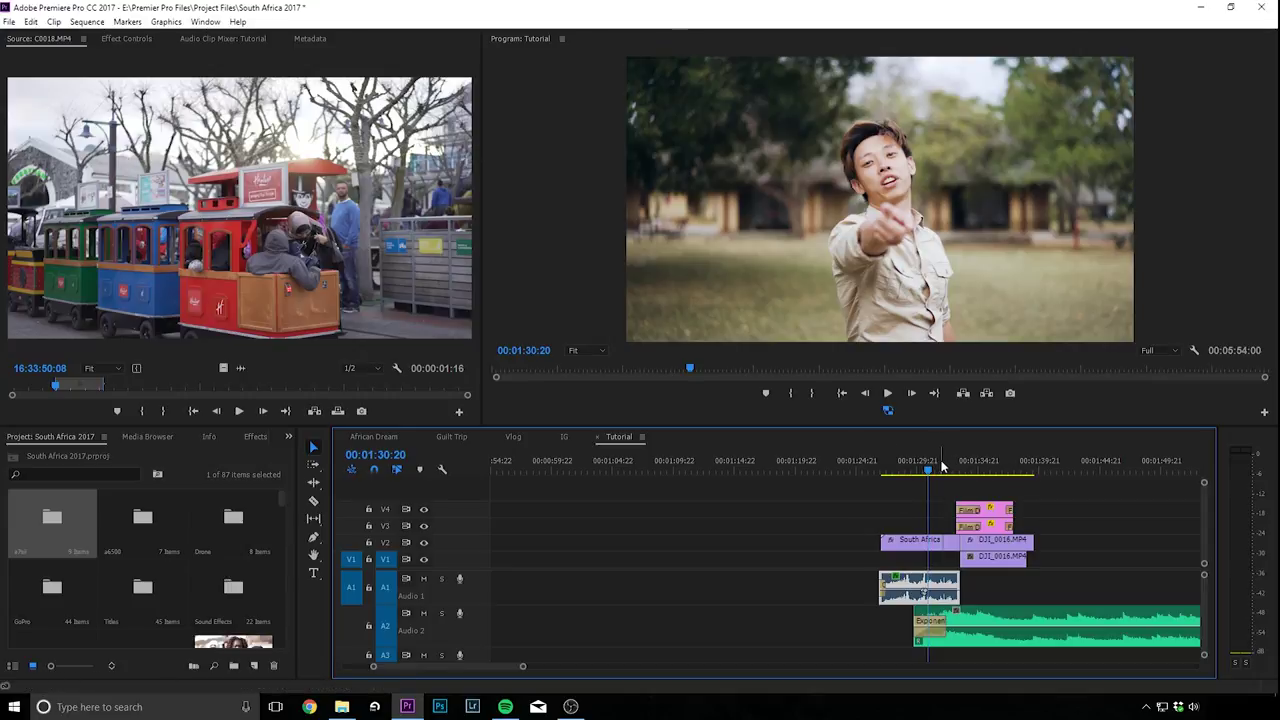
{"action": "left_click_drag", "start_coordinate": [941, 467], "coordinate": [1036, 471]}
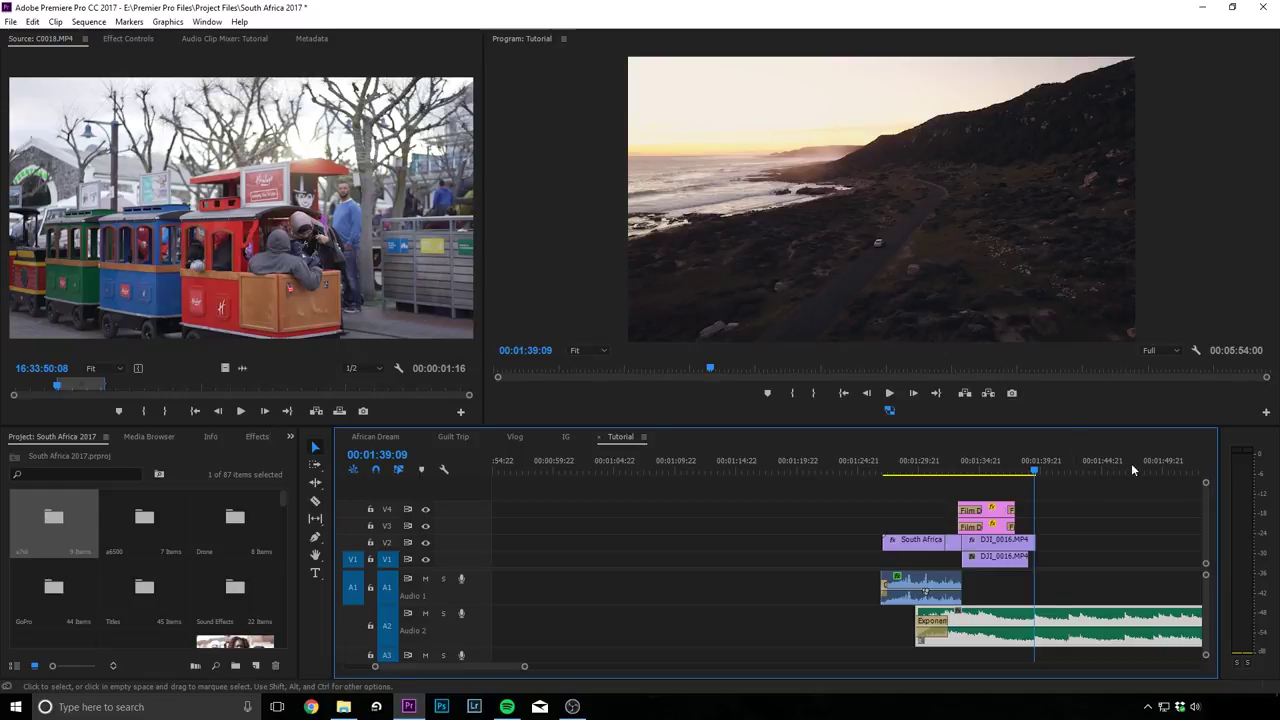
{"action": "key", "text": "minus"}
{"action": "key", "text": "minus"}
{"action": "key", "text": "minus"}
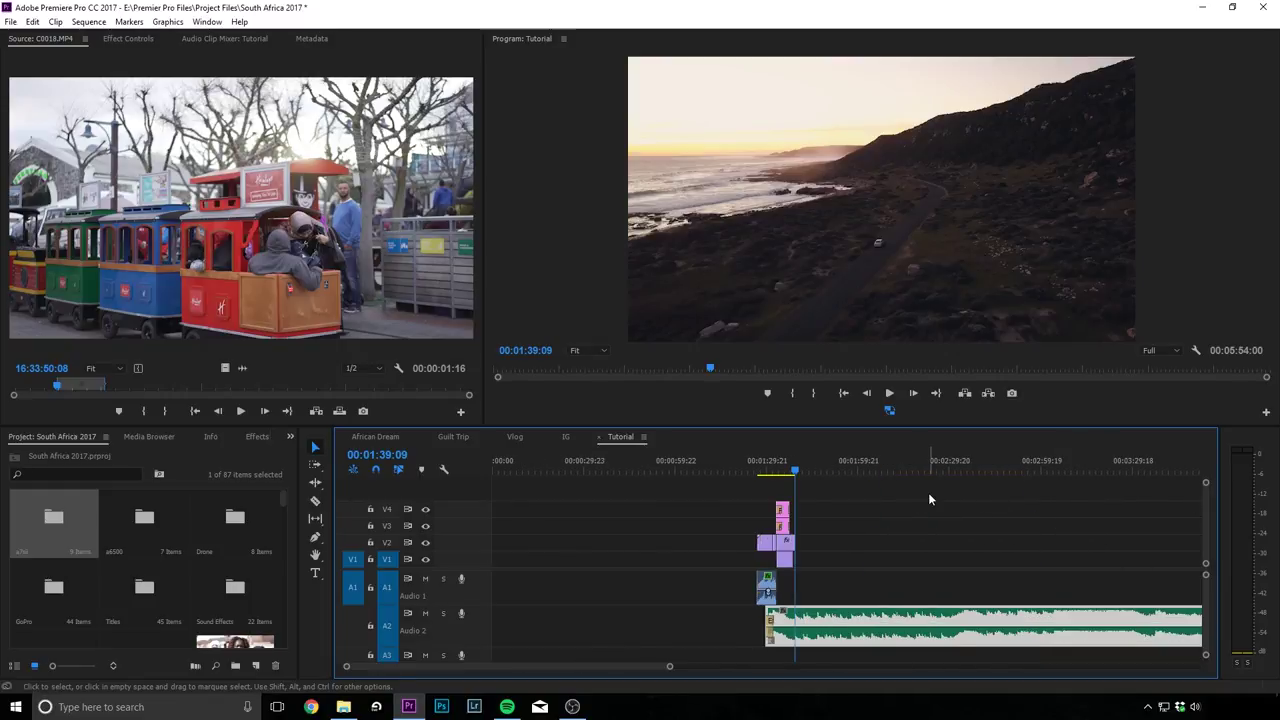
{"action": "left_click", "coordinate": [97, 550]}
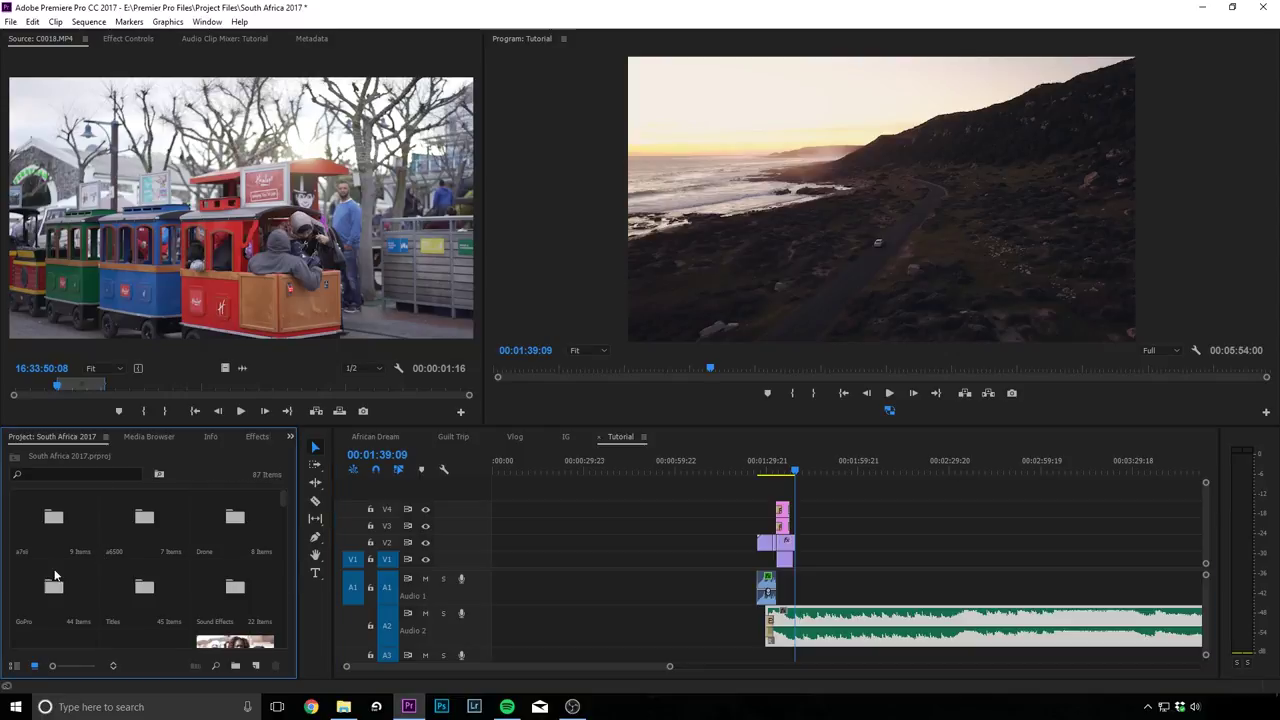
- Load clip C0004 from the a7sii Day 1 bin into the Source monitor
{"action": "double_click", "coordinate": [58, 517]}
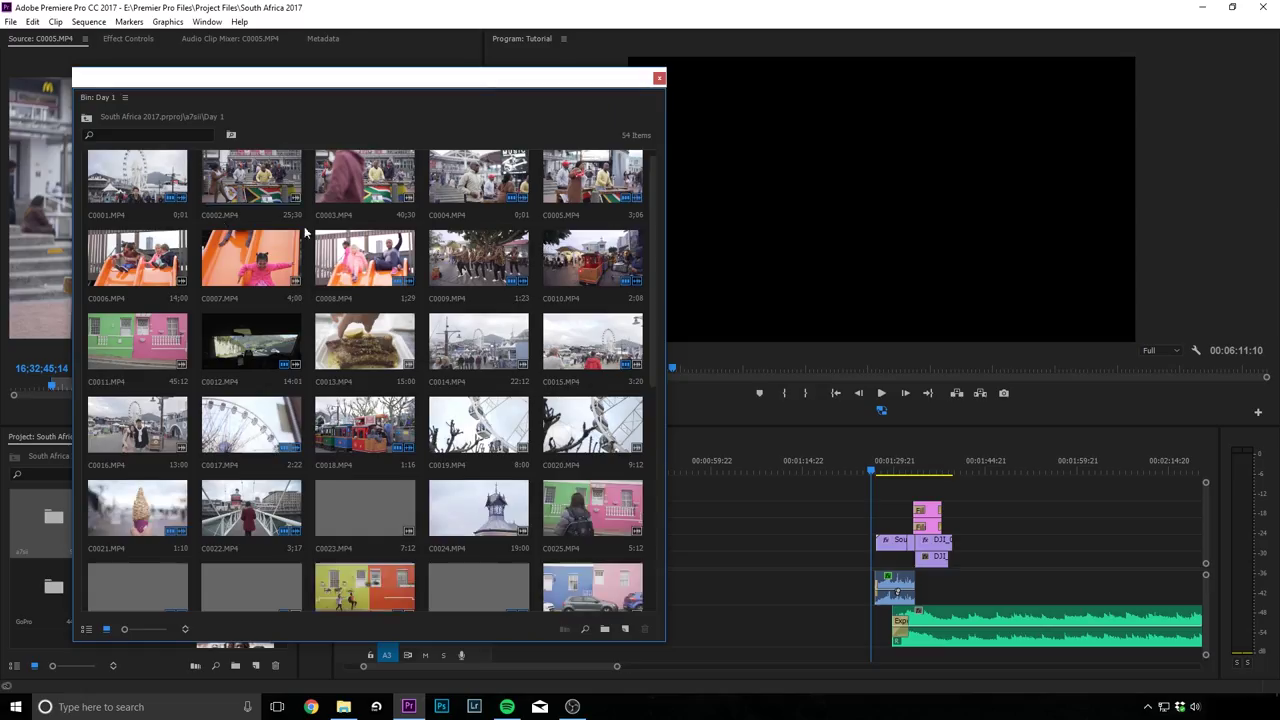
{"action": "scroll", "coordinate": [530, 200], "scroll_direction": "up", "scroll_amount": 1}
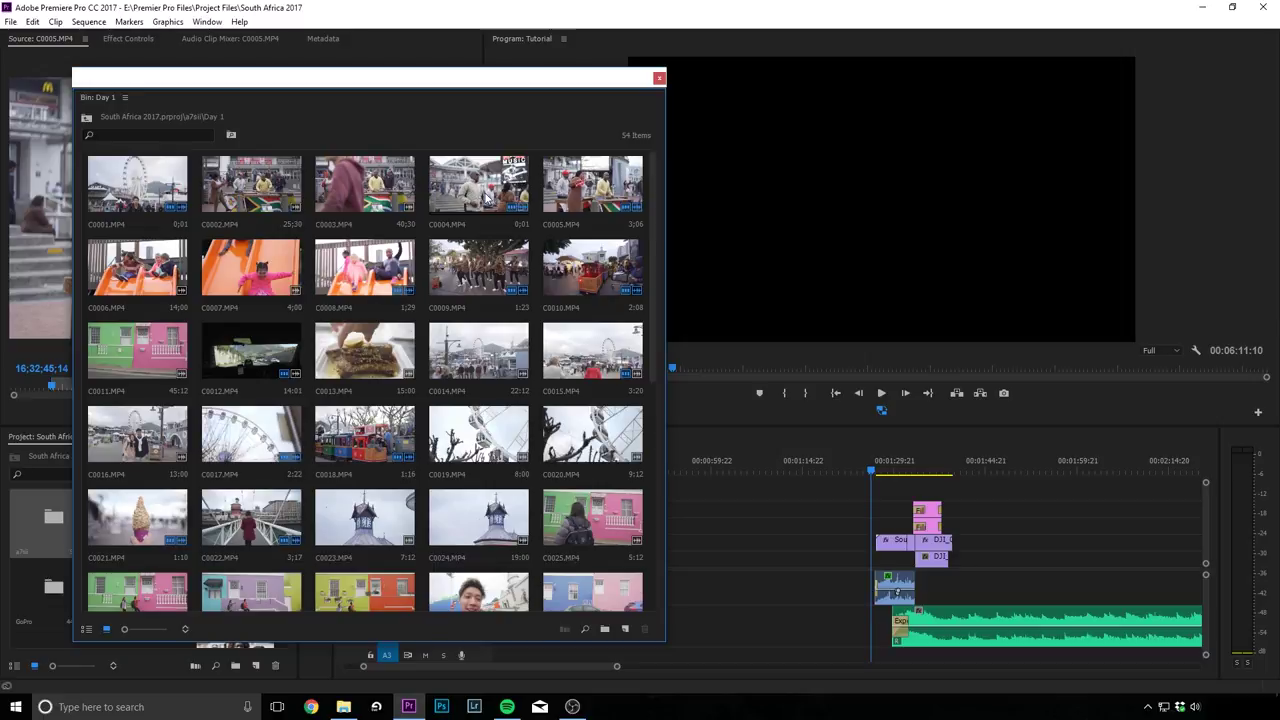
{"action": "left_click", "coordinate": [483, 198]}
{"action": "double_click", "coordinate": [478, 198]}
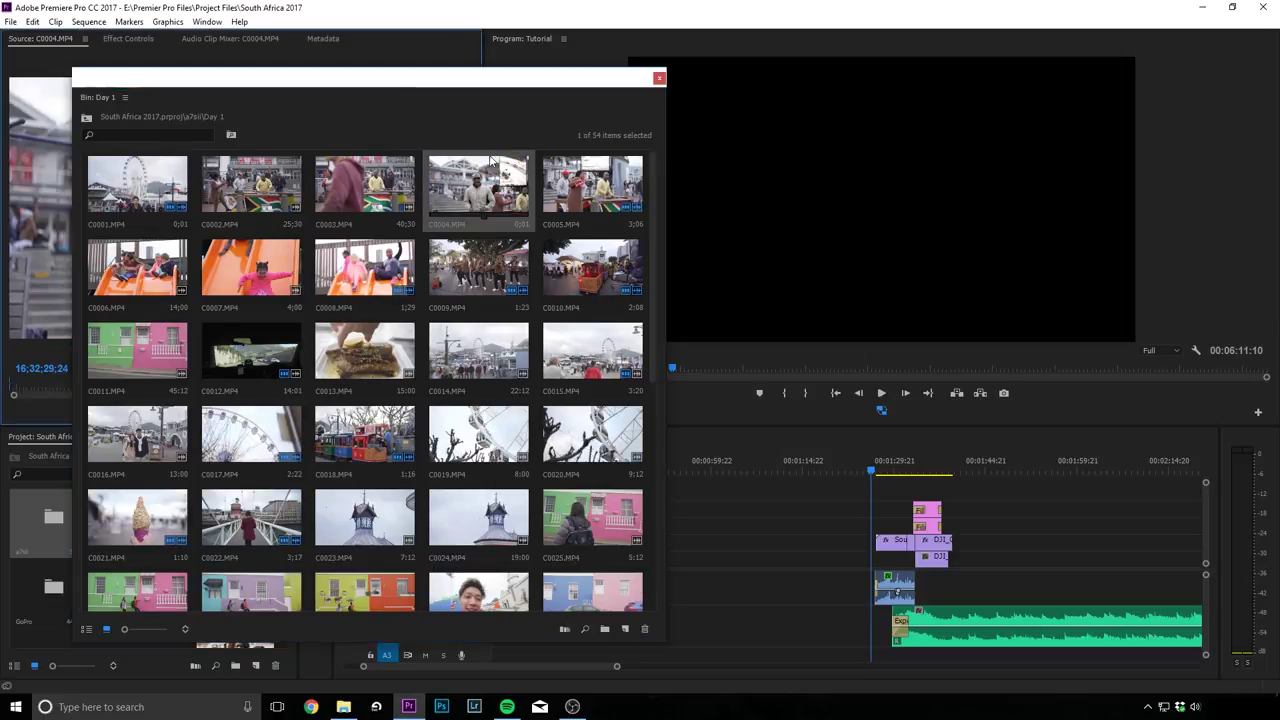
{"action": "left_click_drag", "start_coordinate": [443, 80], "coordinate": [176, 465]}
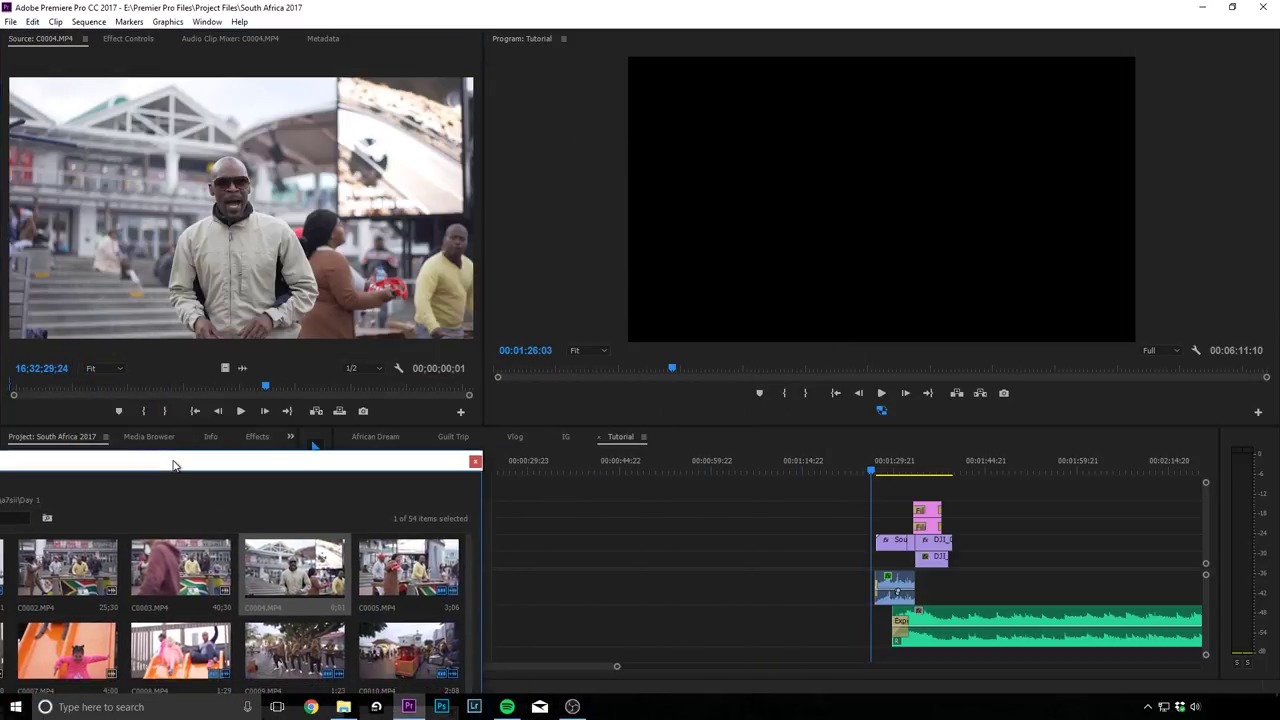
- Preview C0004, mark a range starting at 16;32;14;14, and drag it onto the timeline
{"action": "left_click", "coordinate": [23, 386]}
{"action": "key", "text": "space"}
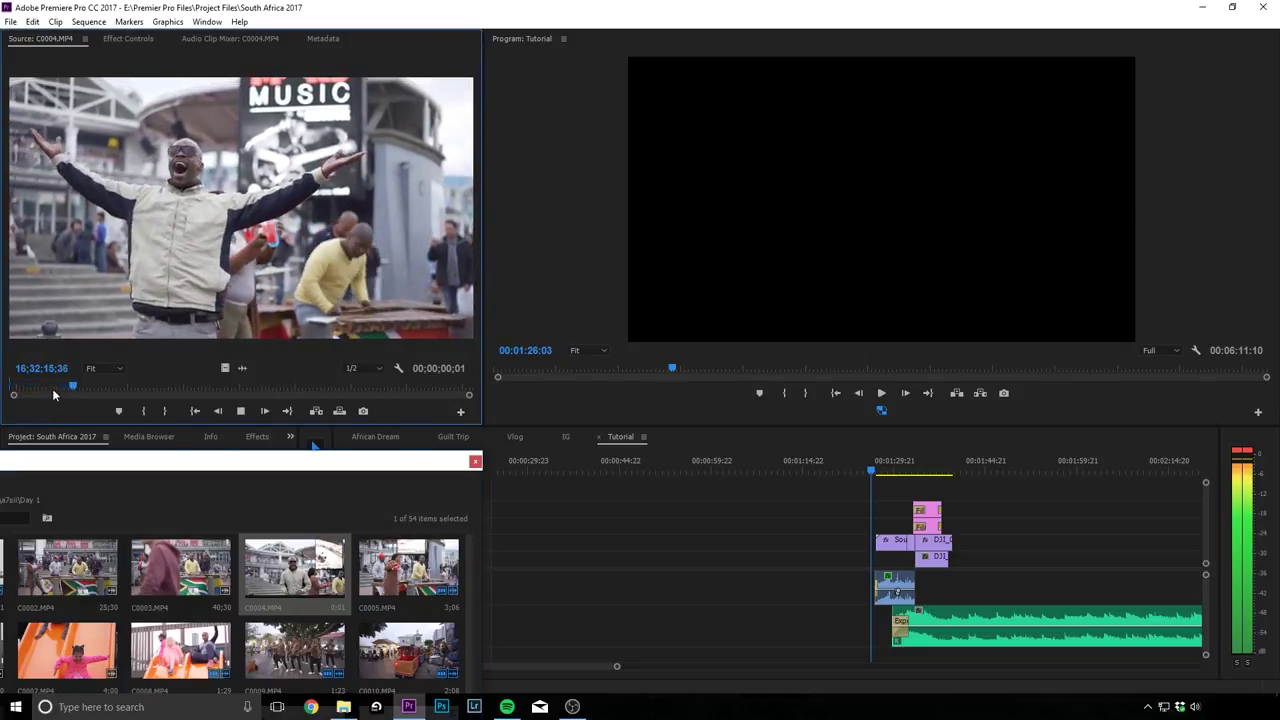
{"action": "key", "text": "space"}
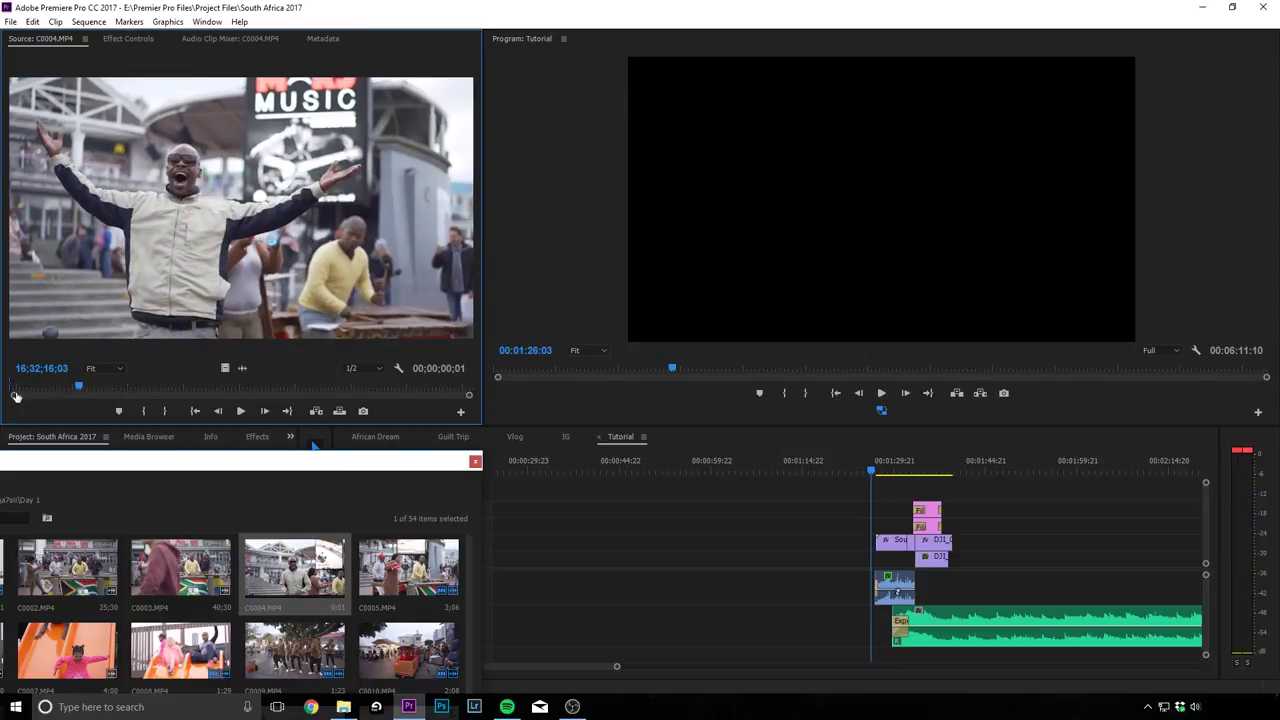
{"action": "left_click", "coordinate": [56, 385]}
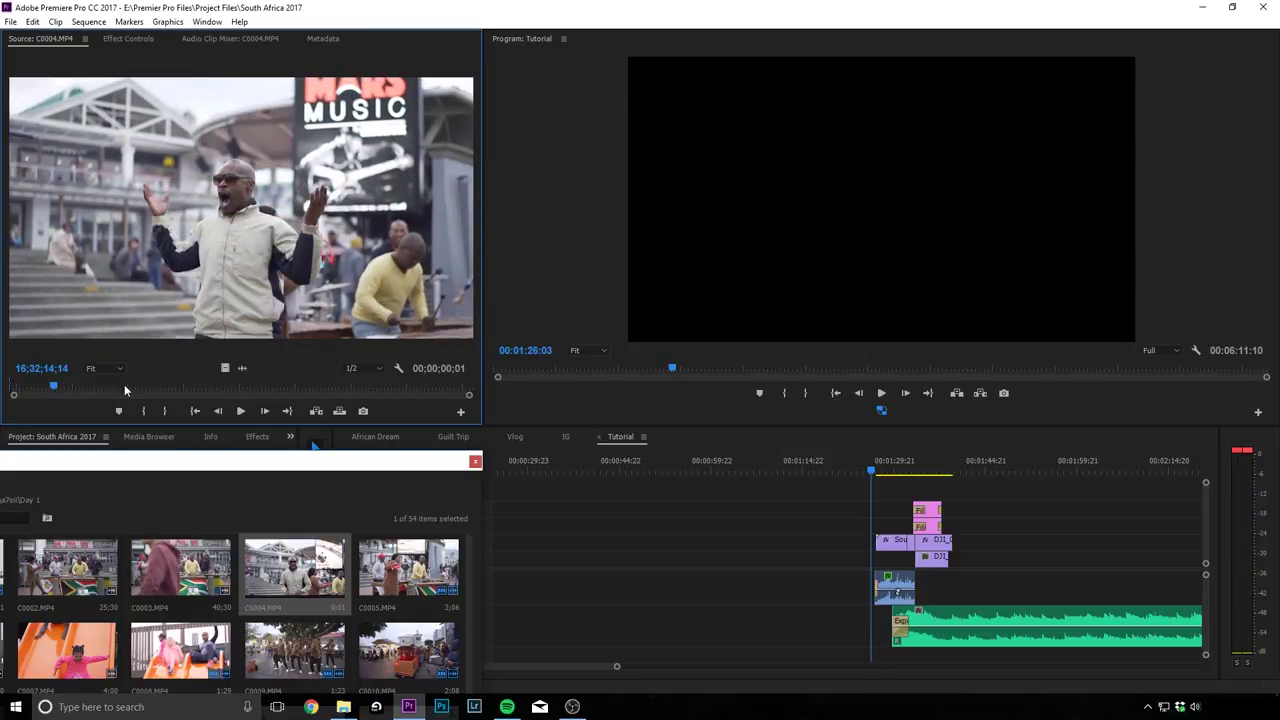
{"action": "key", "text": "i"}
{"action": "left_click", "coordinate": [80, 388]}
{"action": "key", "text": "o"}
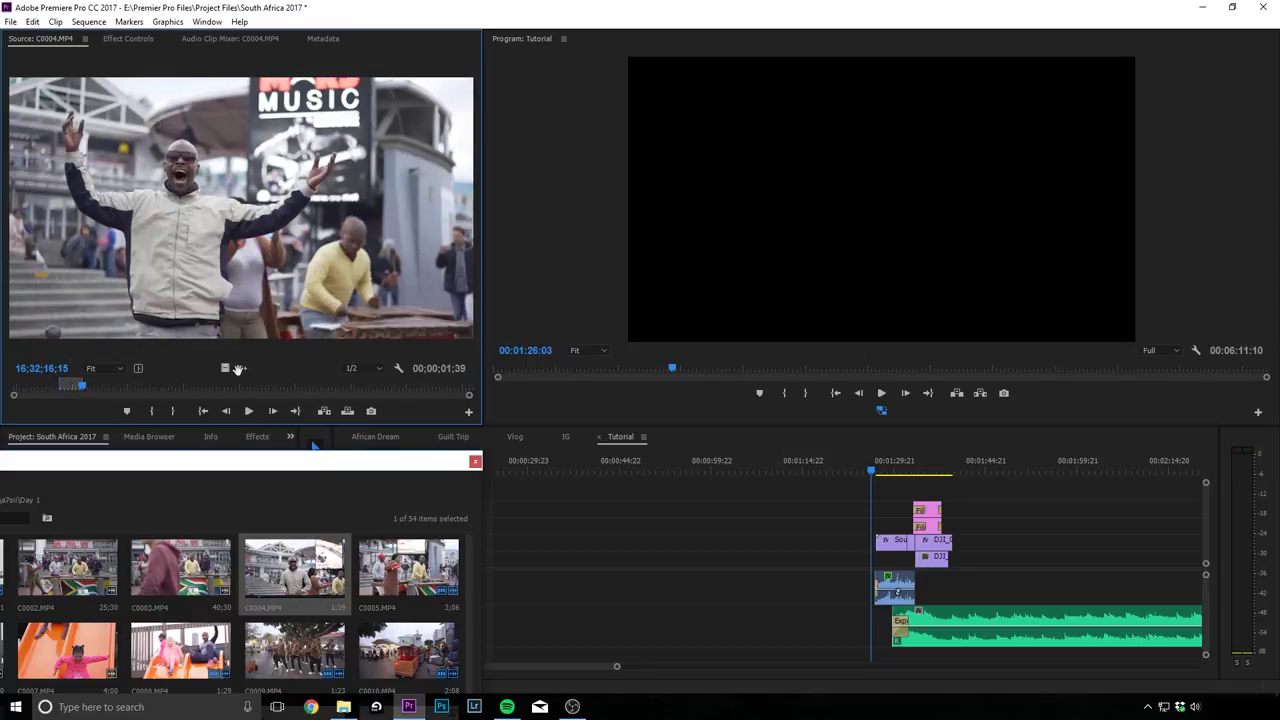
{"action": "left_click_drag", "start_coordinate": [238, 368], "coordinate": [797, 570]}
{"action": "key", "text": "minus"}
{"action": "key", "text": "minus"}
{"action": "key", "text": "minus"}
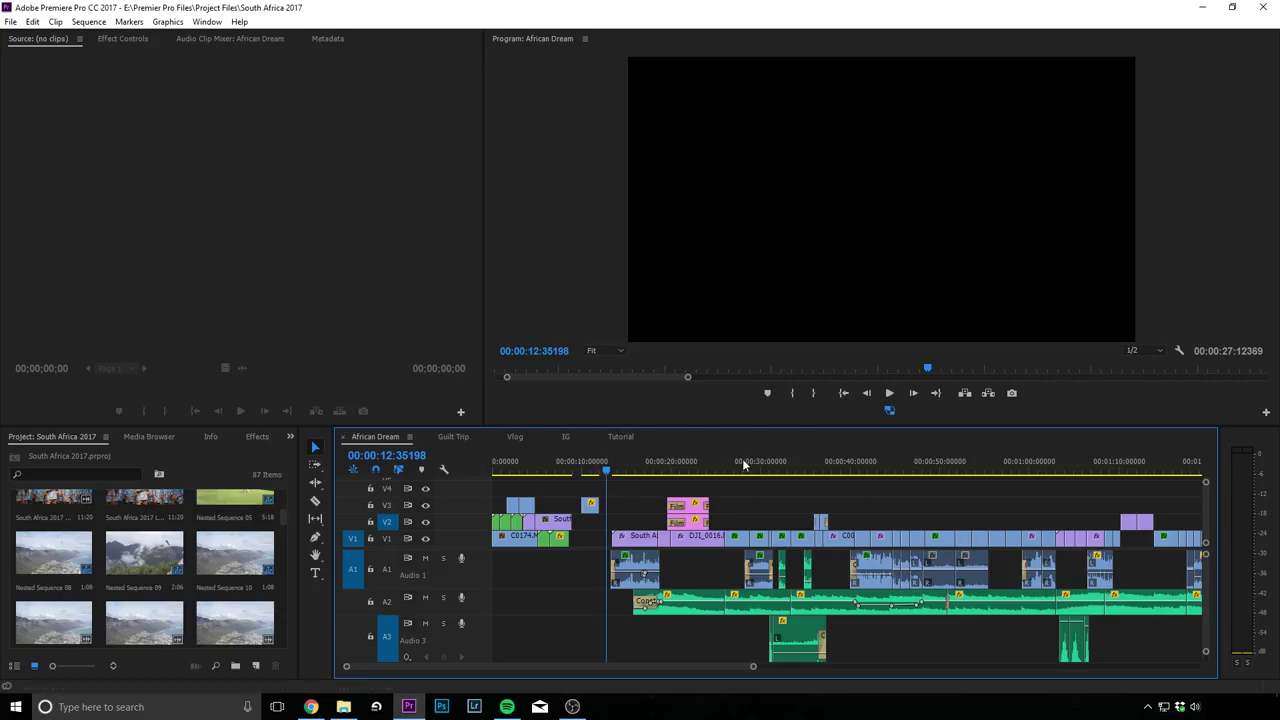
- Play African Dream from about 00:00:25 until the ostrich shot
{"action": "left_click", "coordinate": [717, 466]}
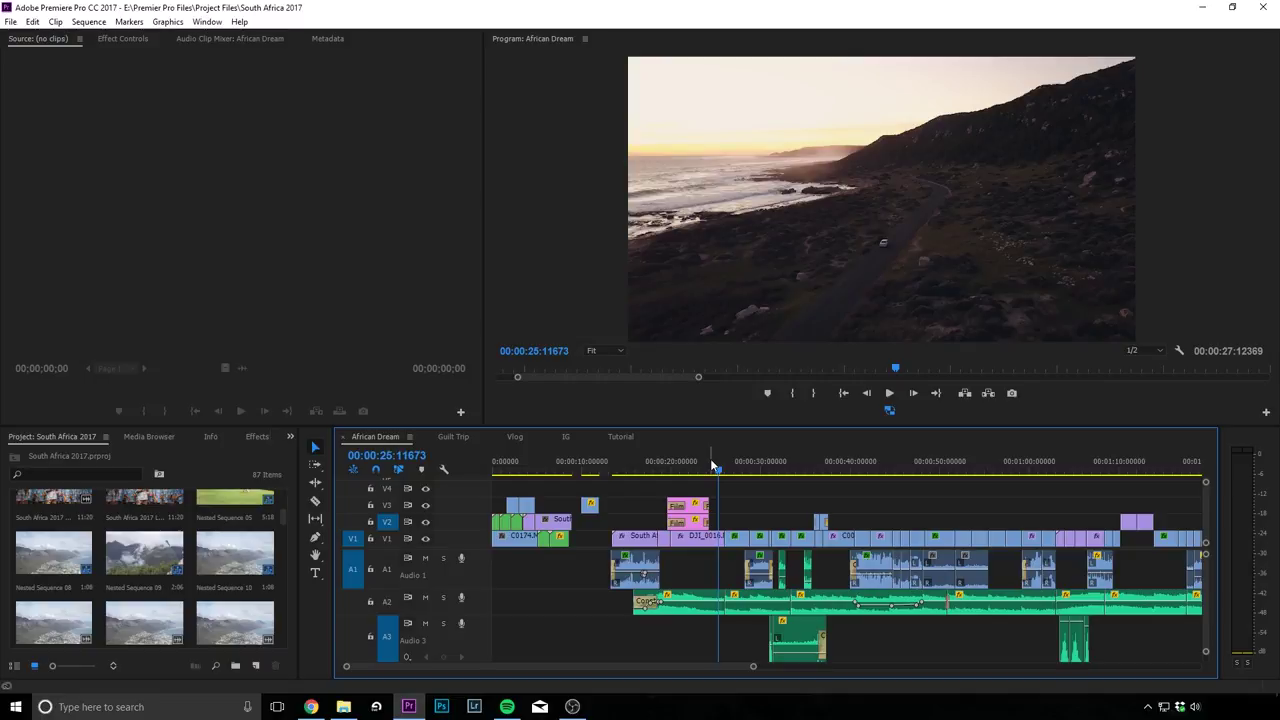
{"action": "key", "text": "space"}
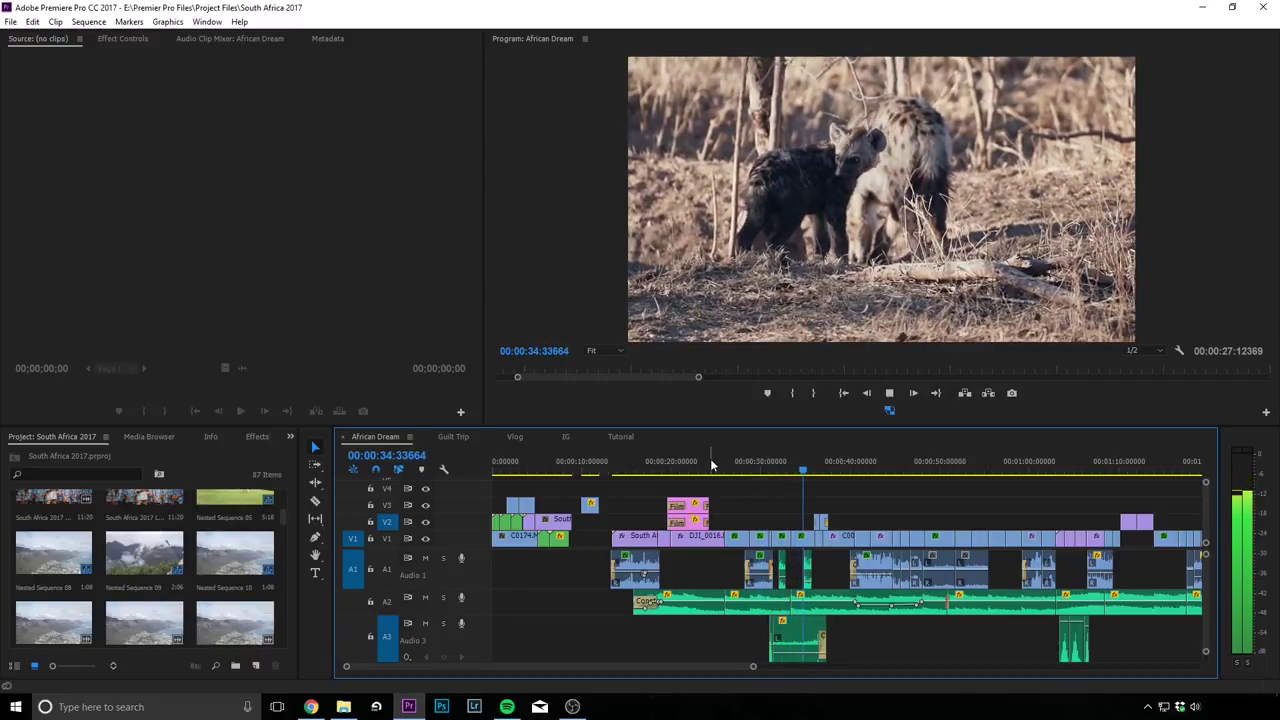
{"action": "key", "text": "space"}
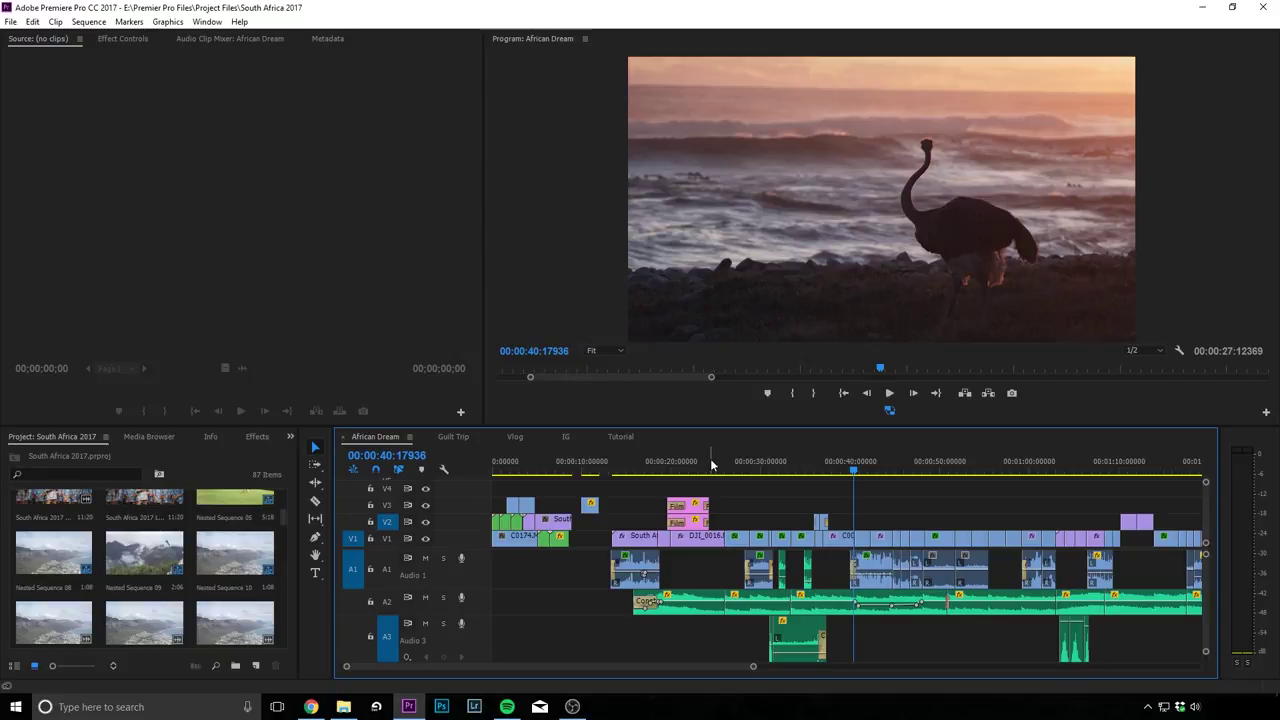
- Zoom in around the flags and boy shots at 28 seconds and expand the Audio 2 track
{"action": "left_click", "coordinate": [753, 461]}
{"action": "key", "text": "="}
{"action": "key", "text": "="}
{"action": "key", "text": "="}
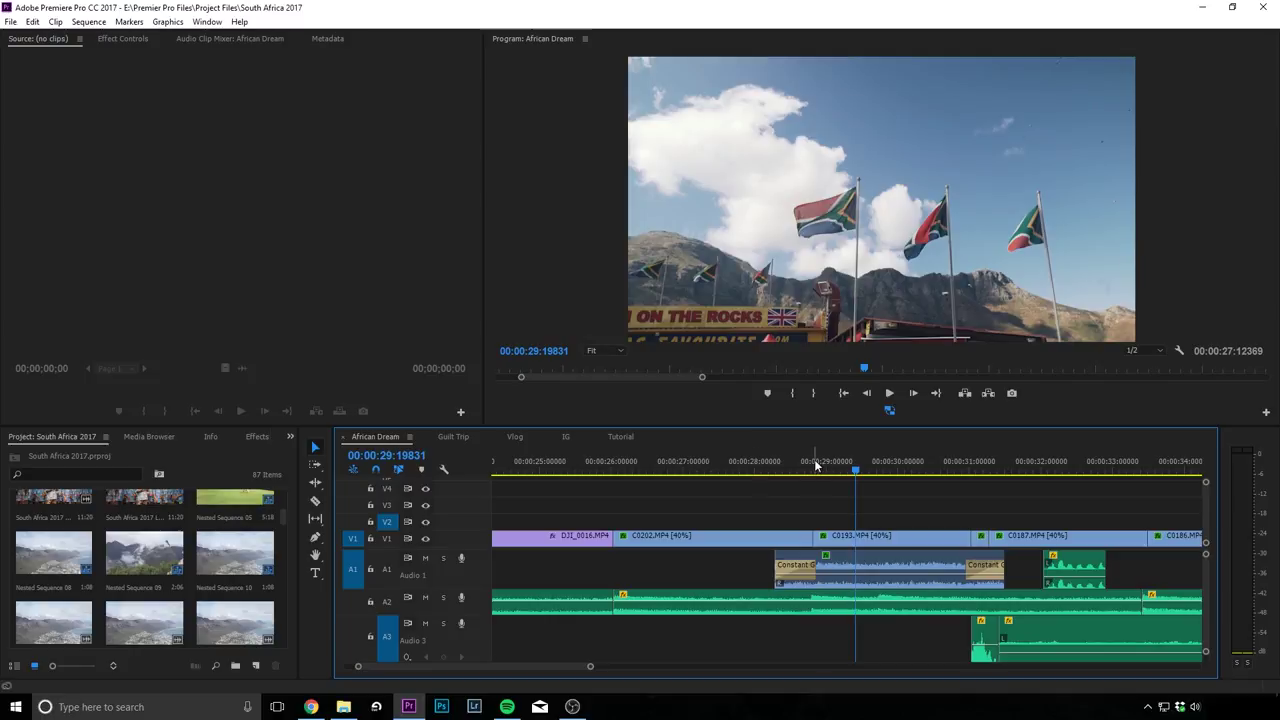
{"action": "left_click", "coordinate": [804, 462]}
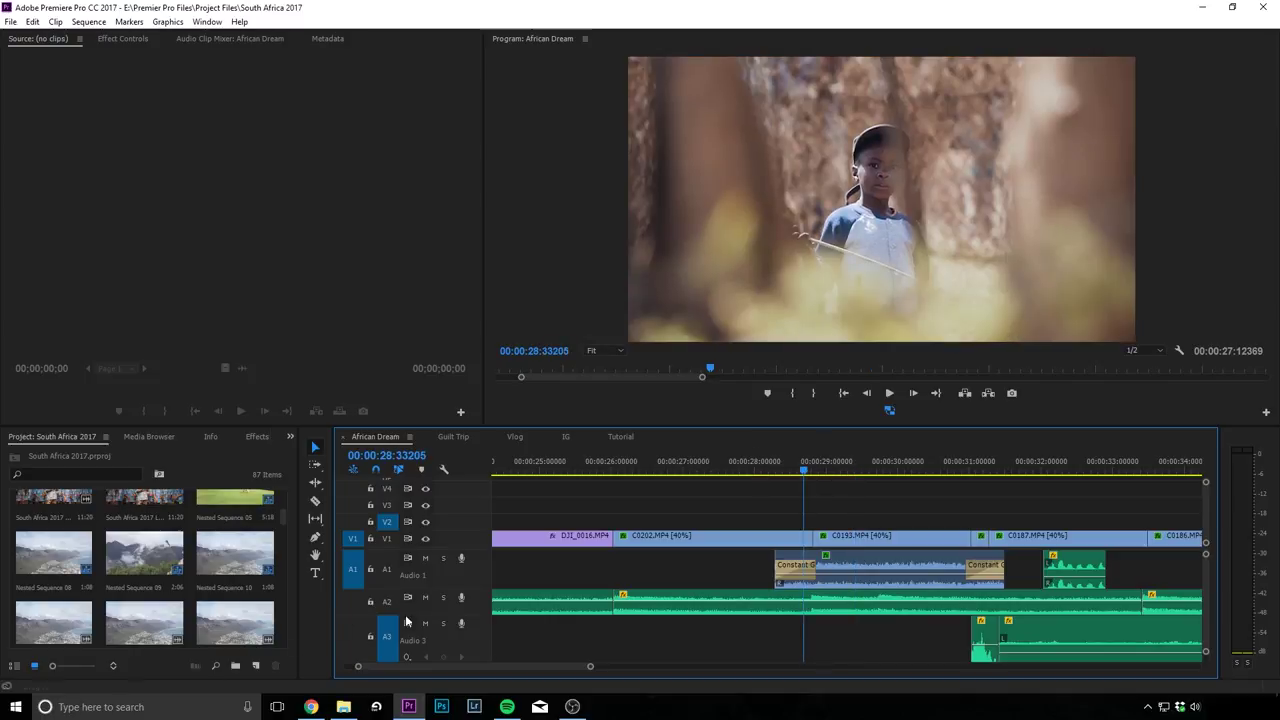
{"action": "double_click", "coordinate": [409, 612]}
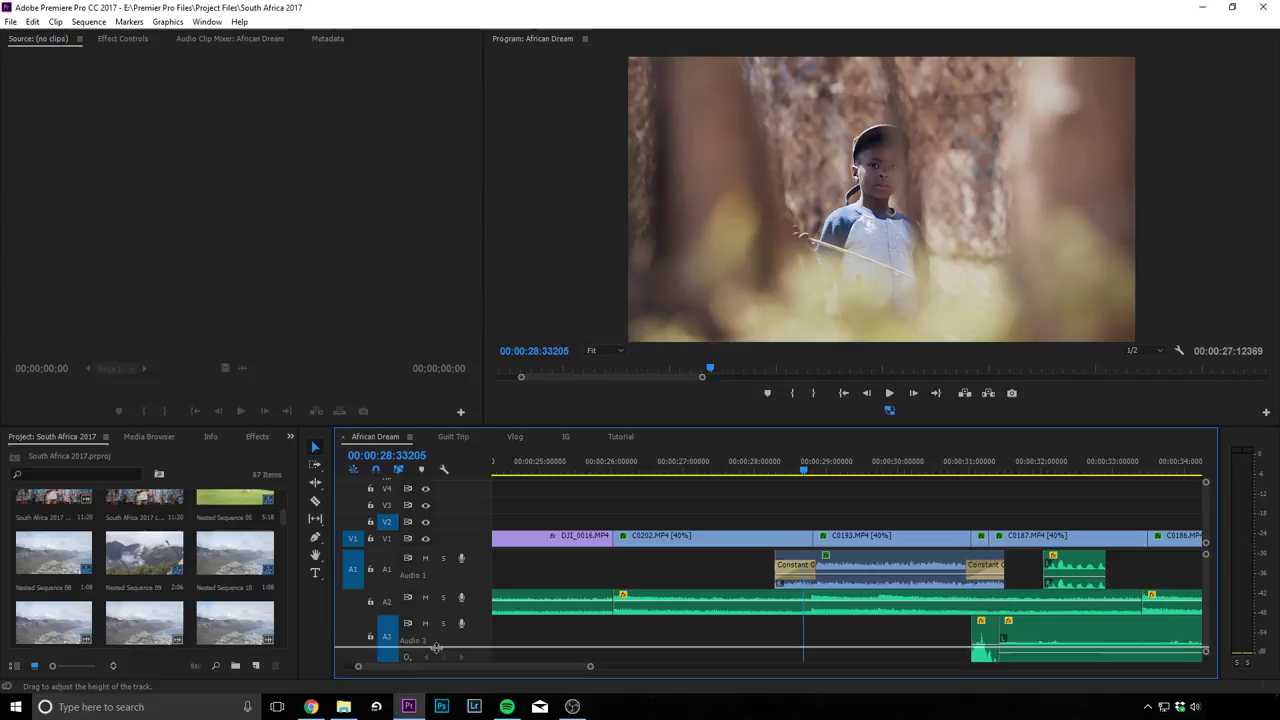
{"action": "left_click", "coordinate": [813, 461]}
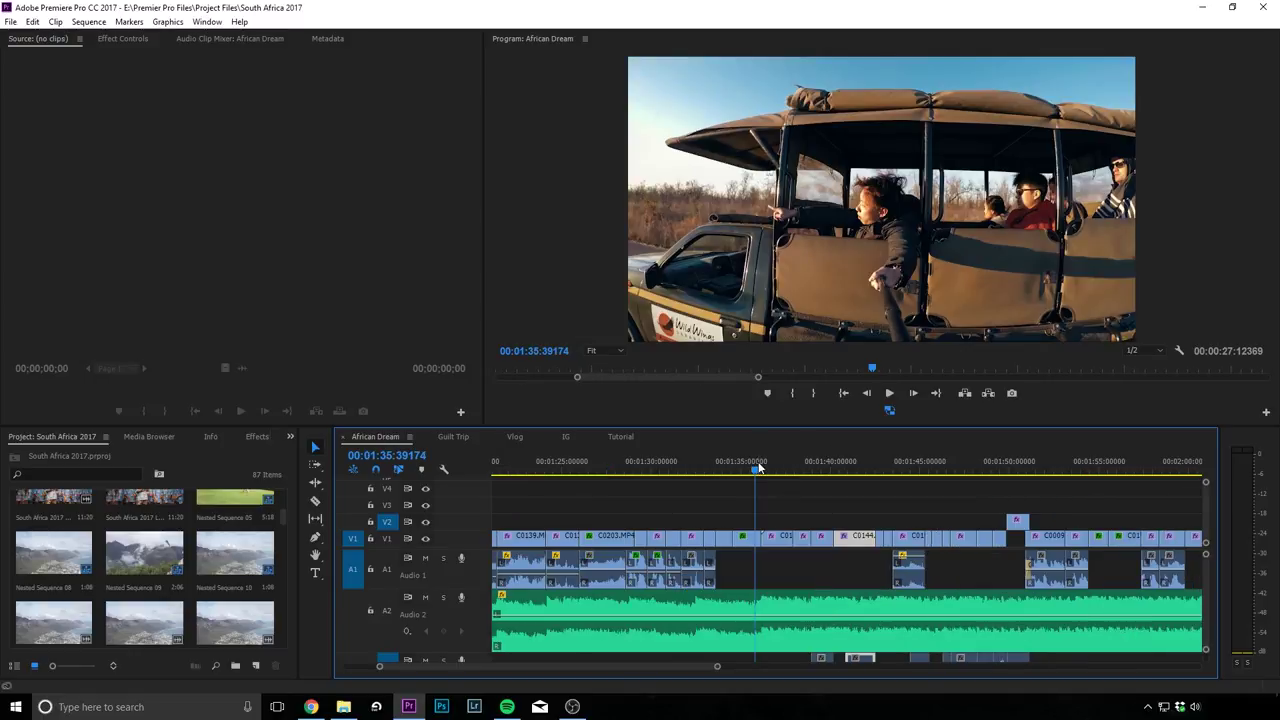
- Play from the safari truck shot to the couple silhouette, then return to the truck
{"action": "key", "text": "space"}
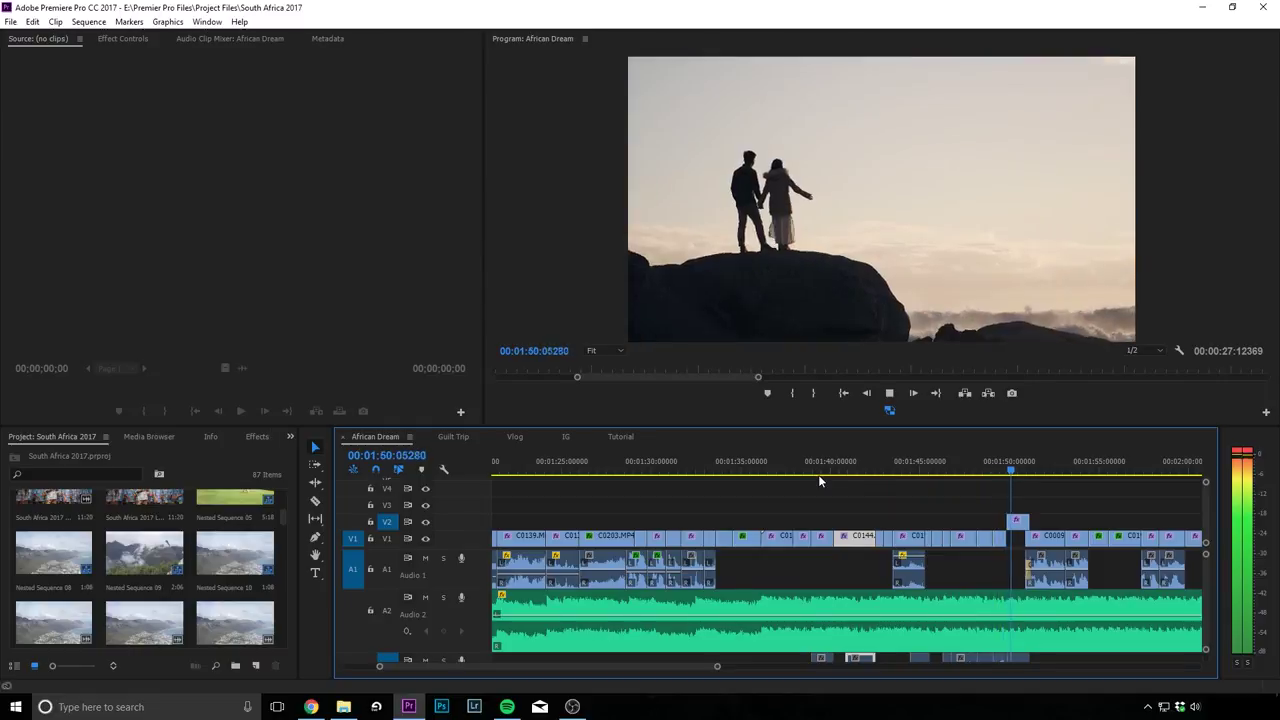
{"action": "key", "text": "space"}
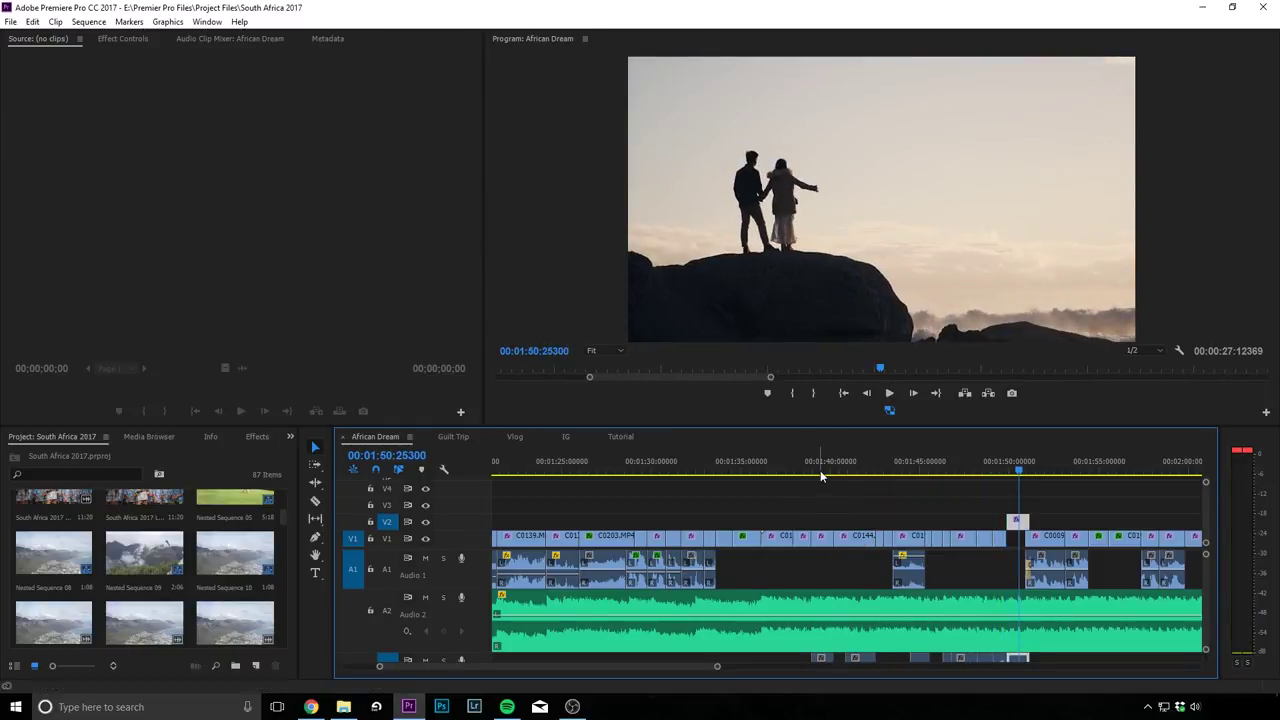
{"action": "left_click", "coordinate": [757, 462]}
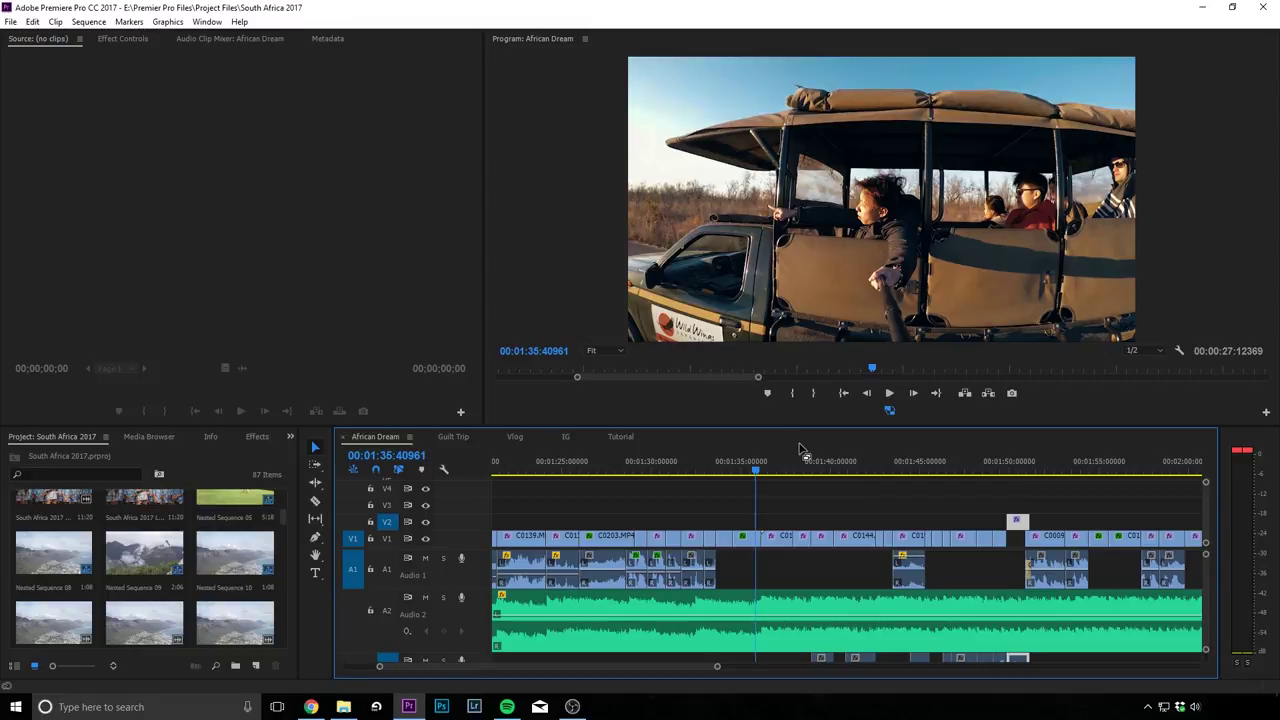
- Zoom in on the impala shot, zoom back out, and play from around 1:42
{"action": "left_click", "coordinate": [781, 463]}
{"action": "key", "text": "="}
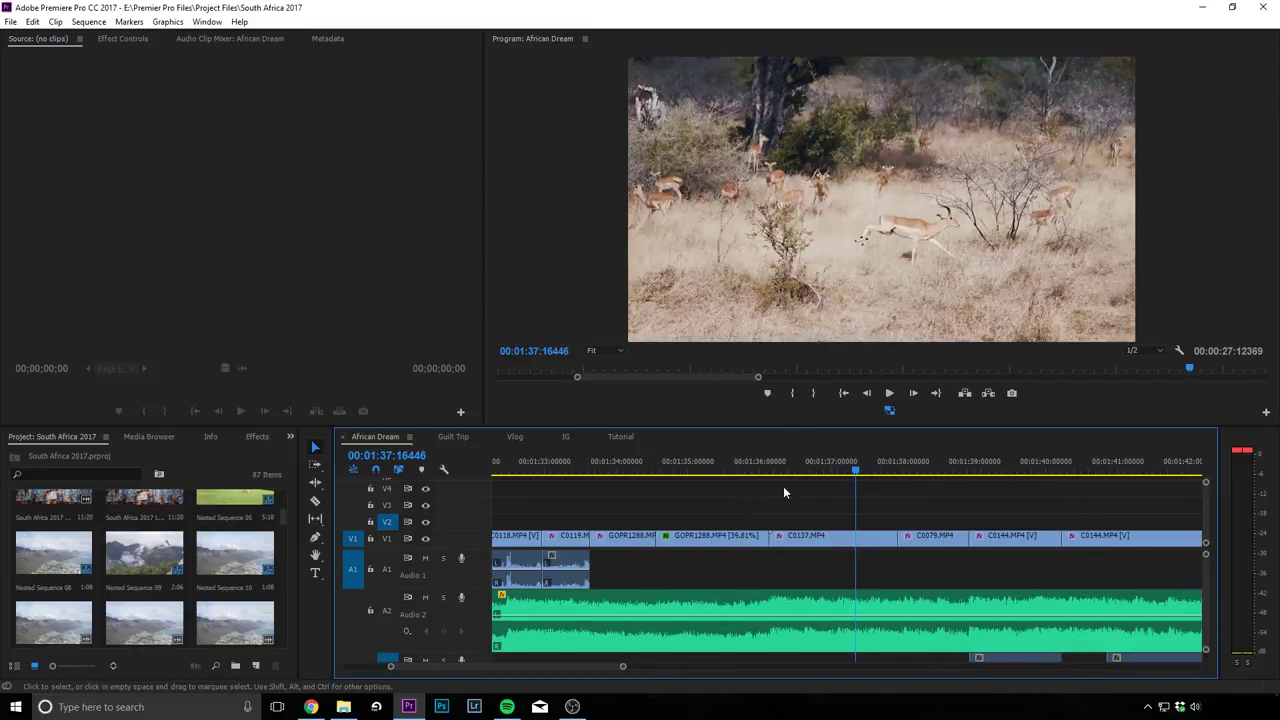
{"action": "left_click", "coordinate": [958, 456]}
{"action": "key", "text": "minus"}
{"action": "left_click", "coordinate": [1034, 462]}
{"action": "key", "text": "space"}
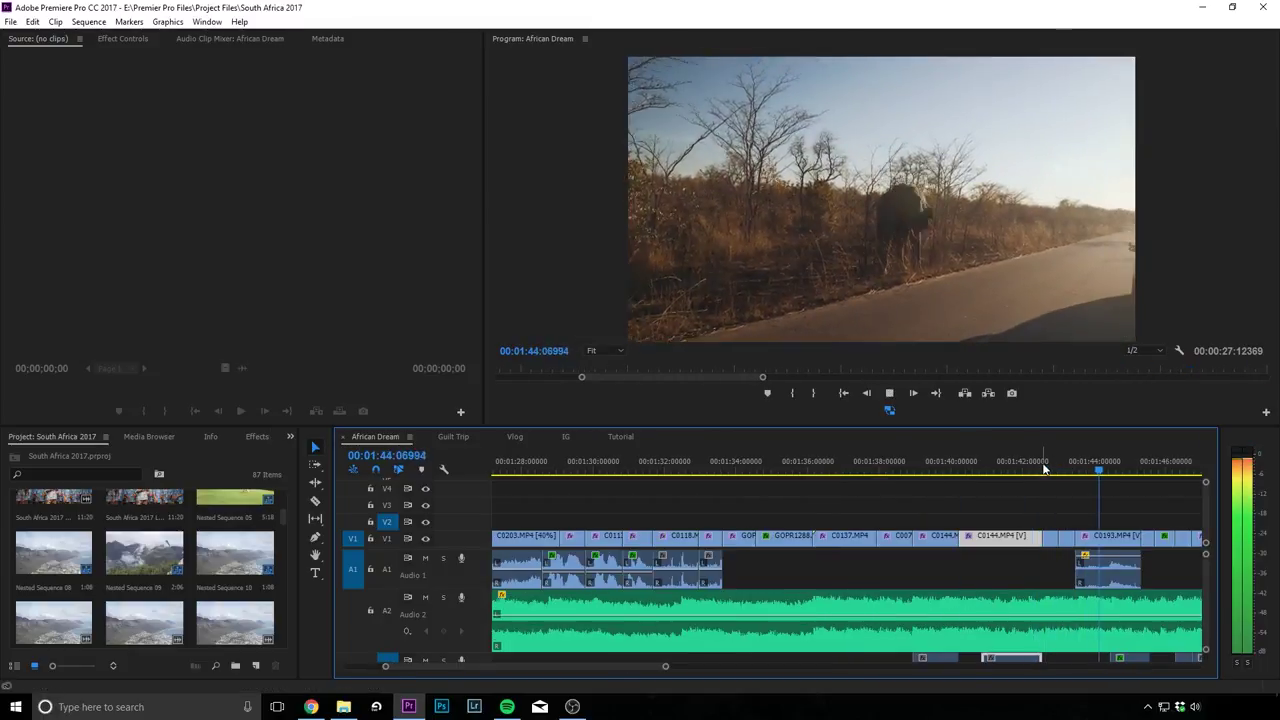
{"action": "key", "text": "space"}
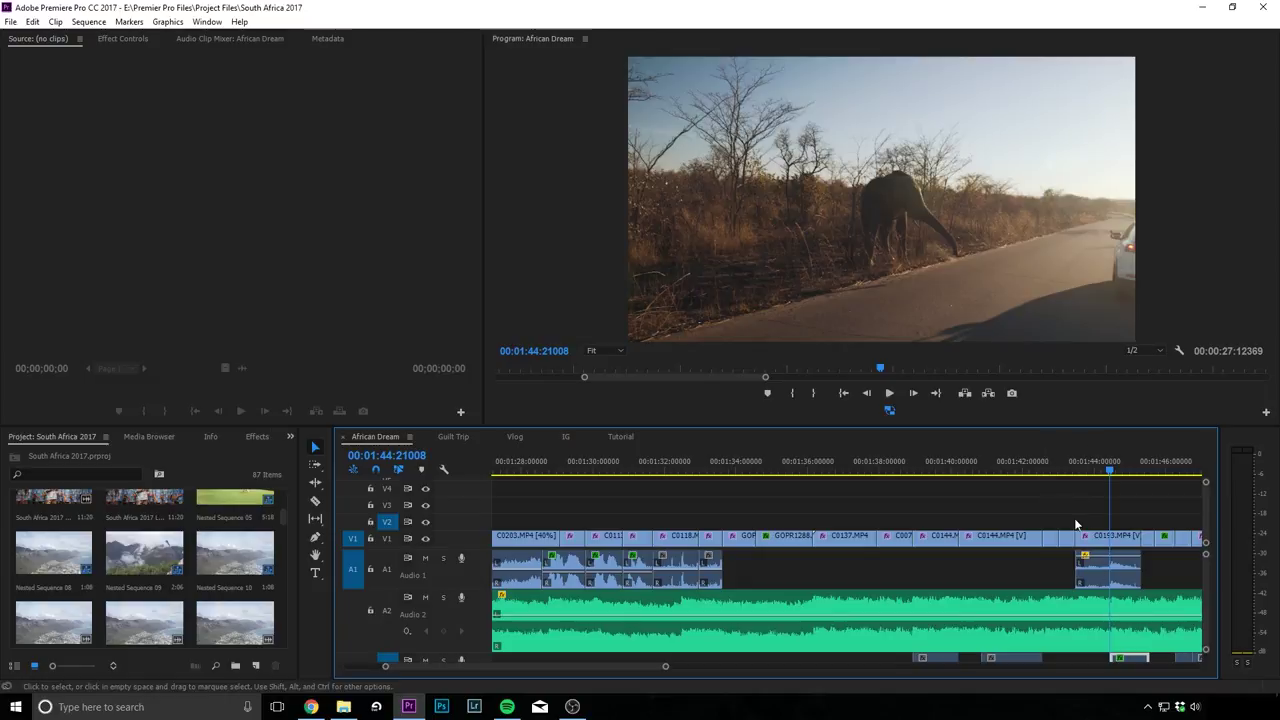
- Scrub from the safari truck through the leaping antelope to the elephants, then play
{"action": "left_click", "coordinate": [749, 473]}
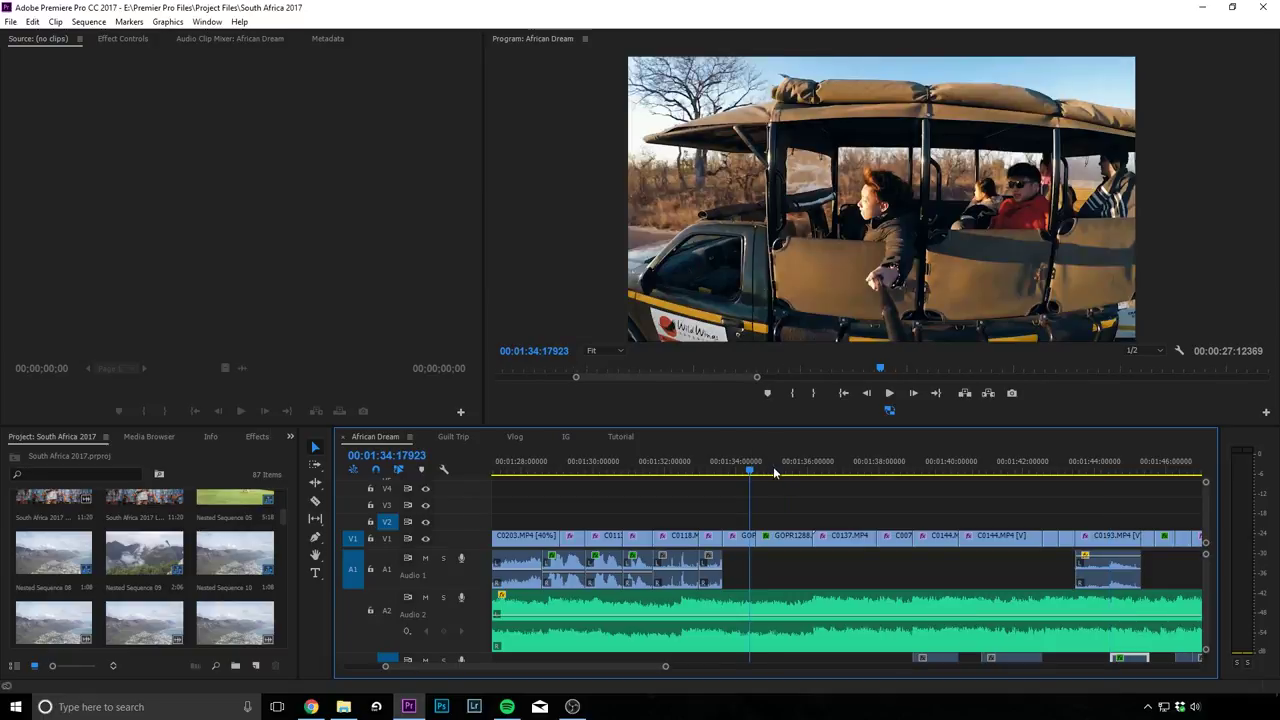
{"action": "left_click_drag", "start_coordinate": [797, 476], "coordinate": [833, 472]}
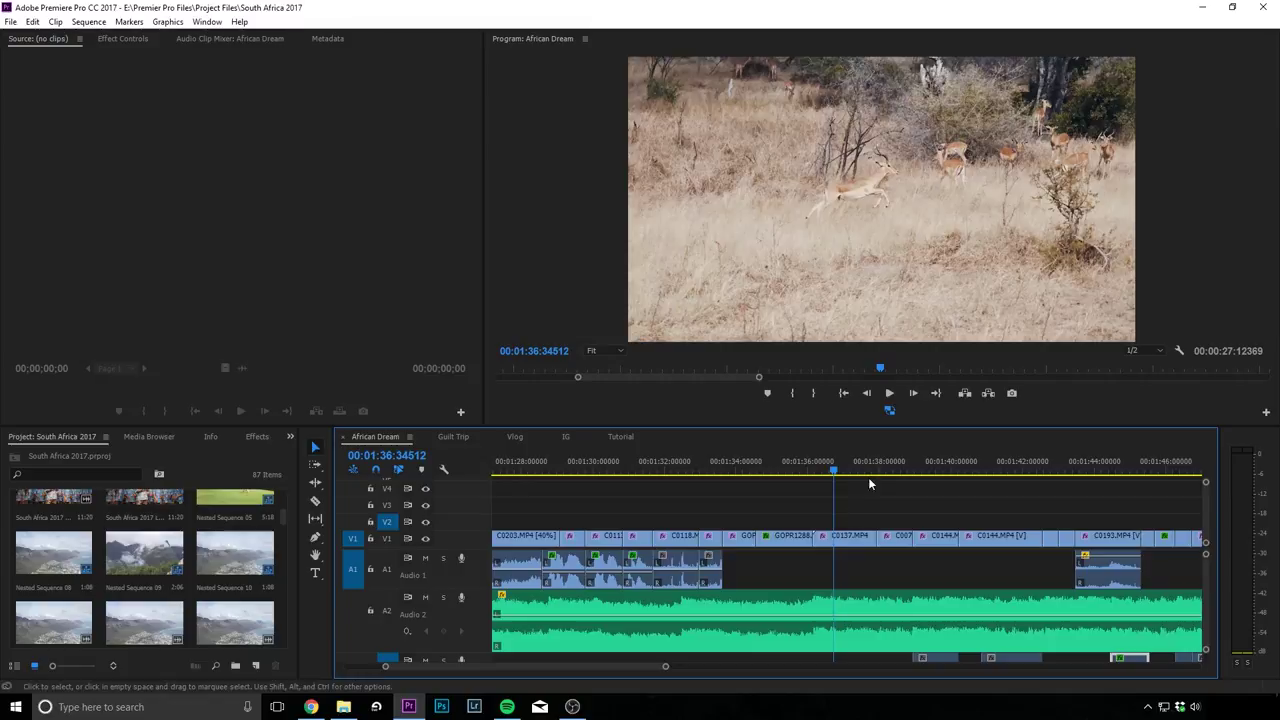
{"action": "left_click", "coordinate": [813, 472]}
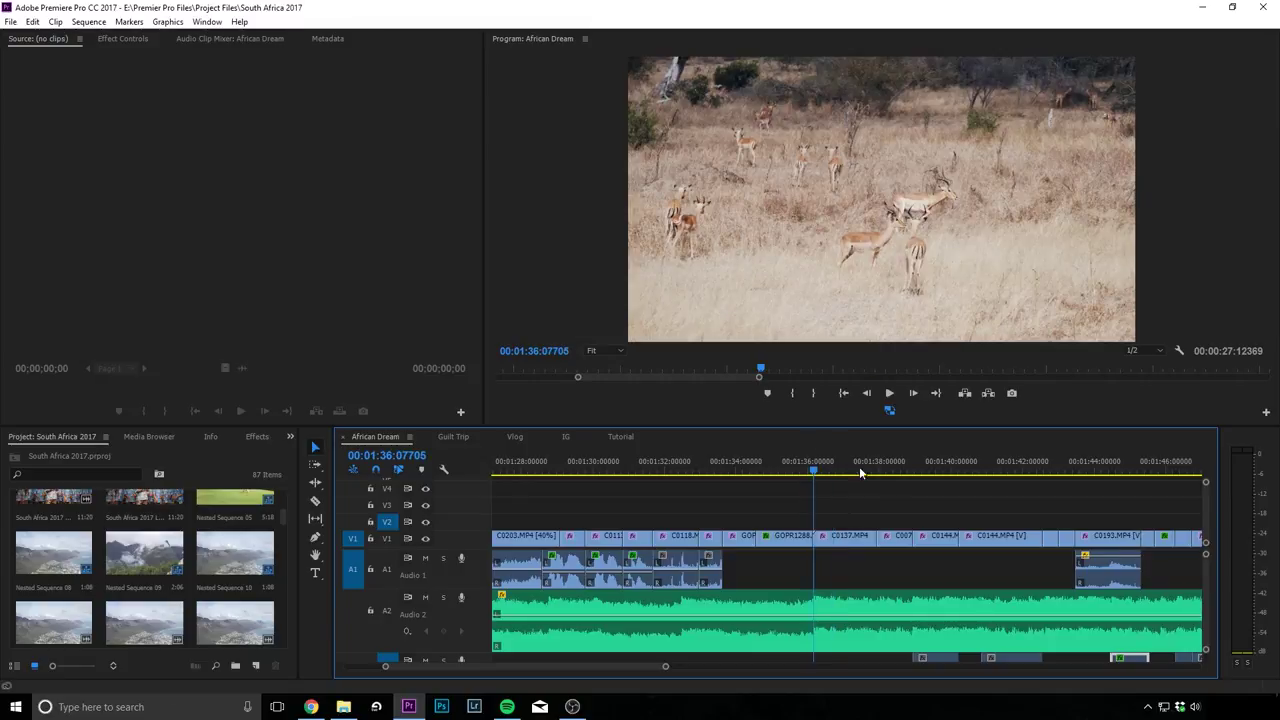
{"action": "left_click_drag", "start_coordinate": [838, 480], "coordinate": [921, 474]}
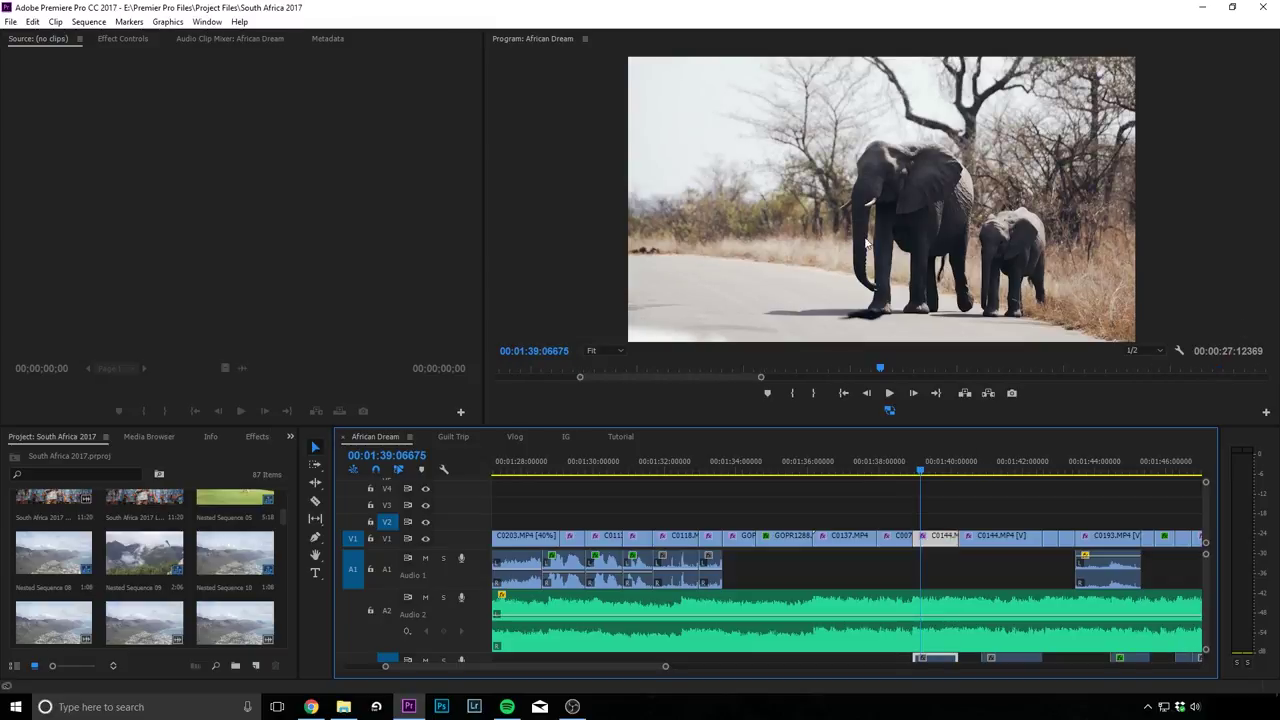
{"action": "left_click_drag", "start_coordinate": [921, 472], "coordinate": [1008, 472]}
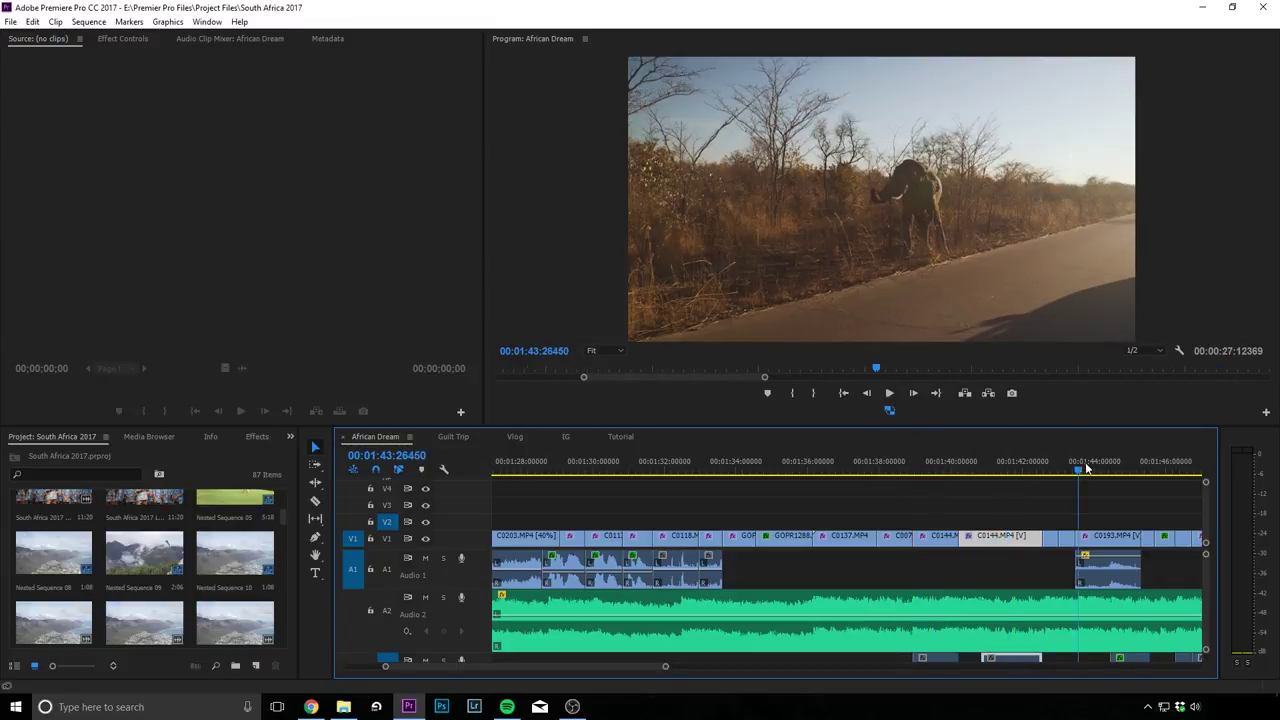
{"action": "key", "text": "space"}
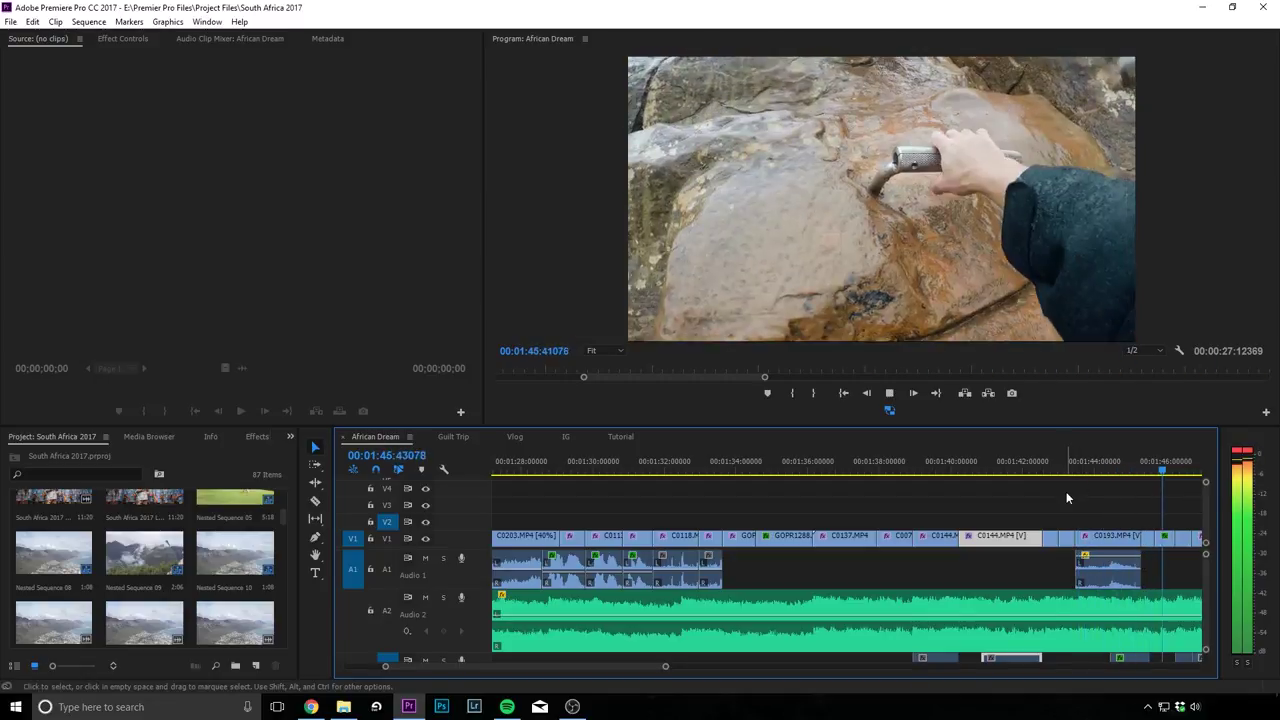
{"action": "key", "text": "space"}
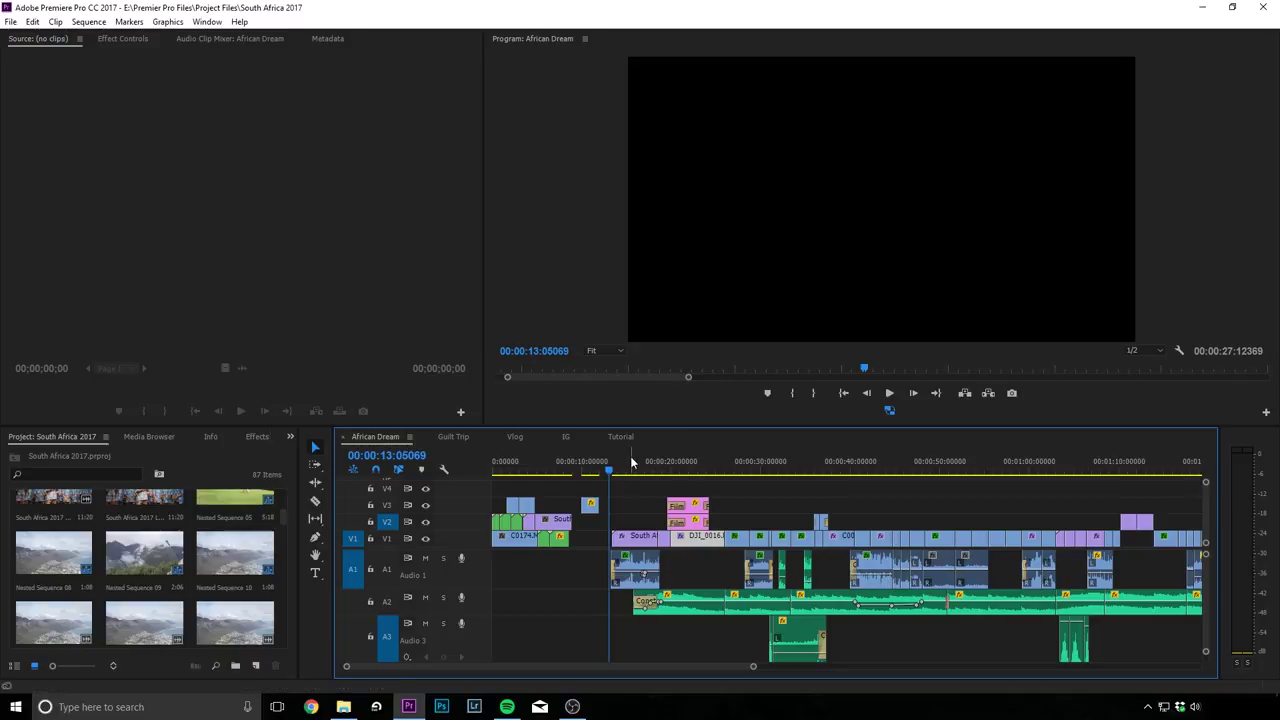
- Step from the talking-head shot through the South Africa title, boy, flags and hyena shots
{"action": "left_click", "coordinate": [646, 460]}
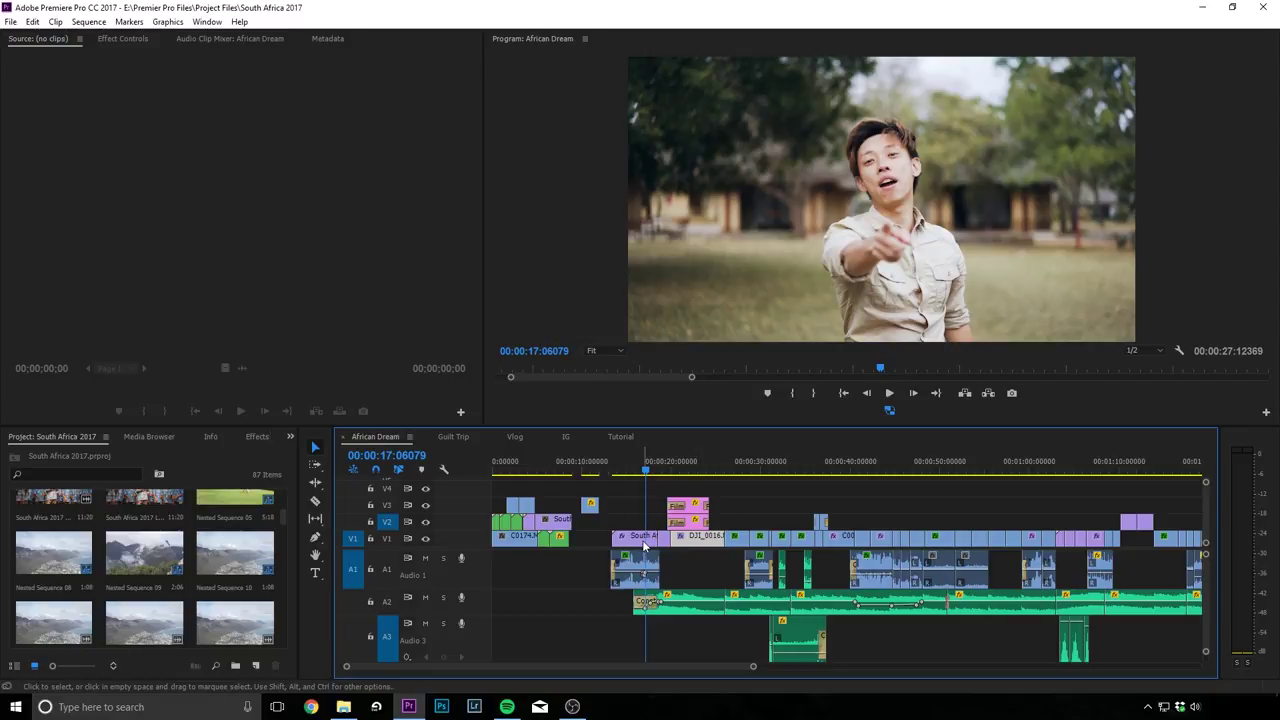
{"action": "left_click", "coordinate": [702, 463]}
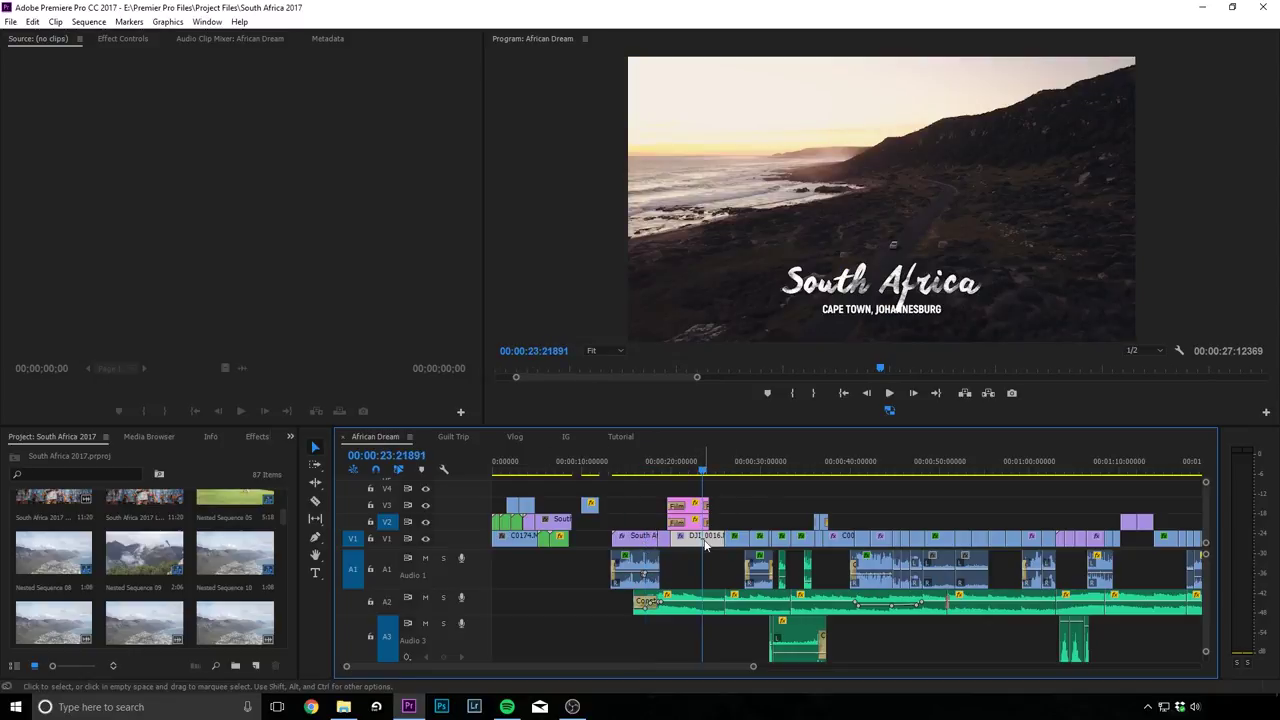
{"action": "left_click", "coordinate": [736, 464]}
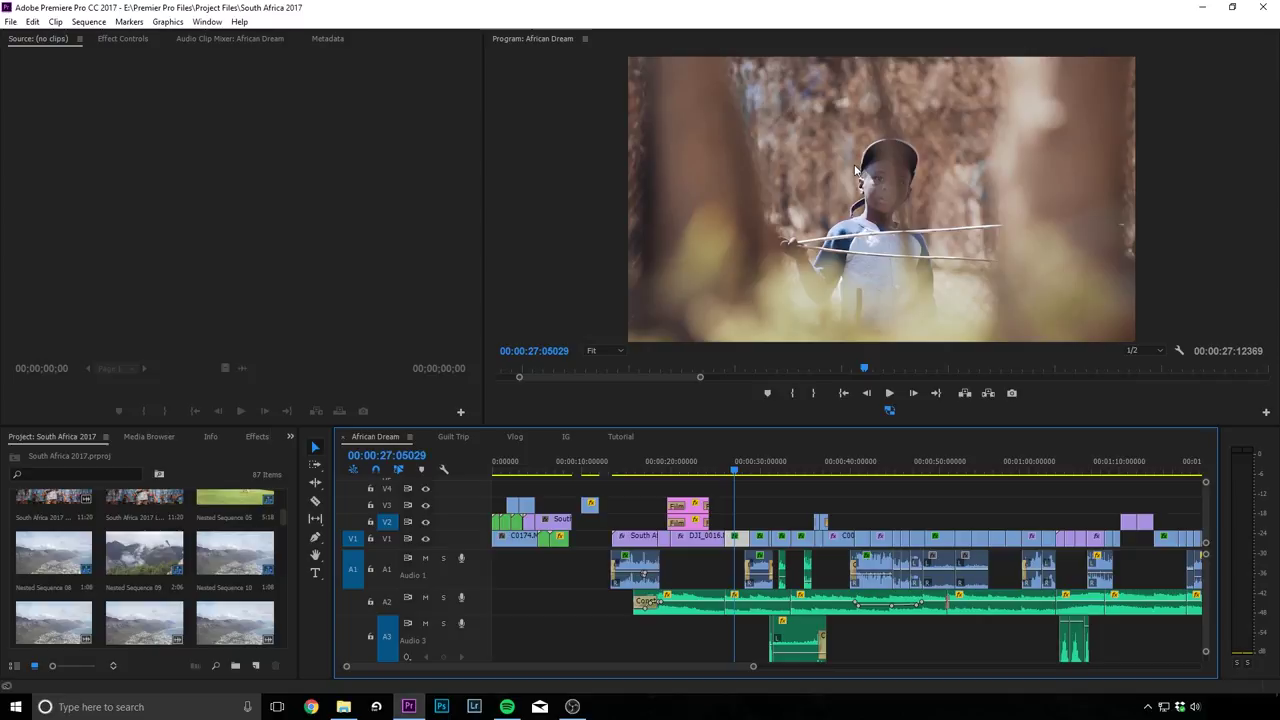
{"action": "key", "text": "Down"}
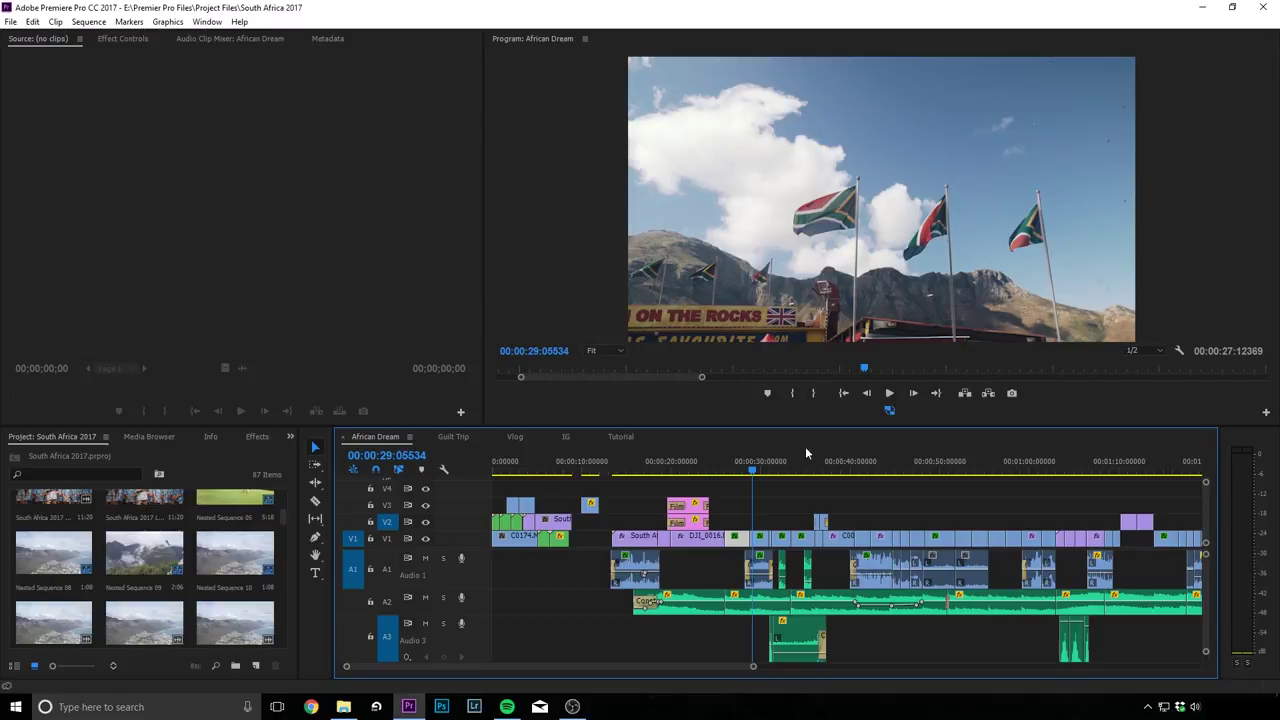
{"action": "key", "text": "Down"}
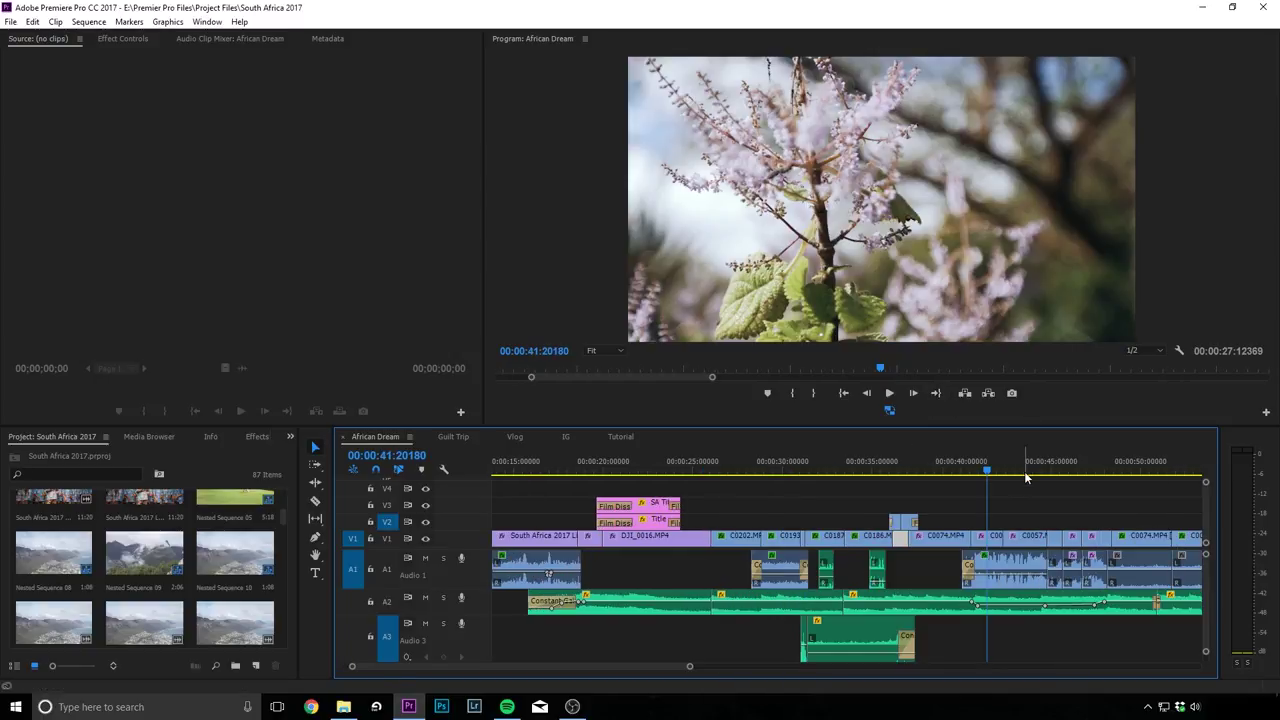
- Jump through the laughing selfie, waving woman and bridge walk to the roadside selfie near 1:29
{"action": "left_click", "coordinate": [1027, 472]}
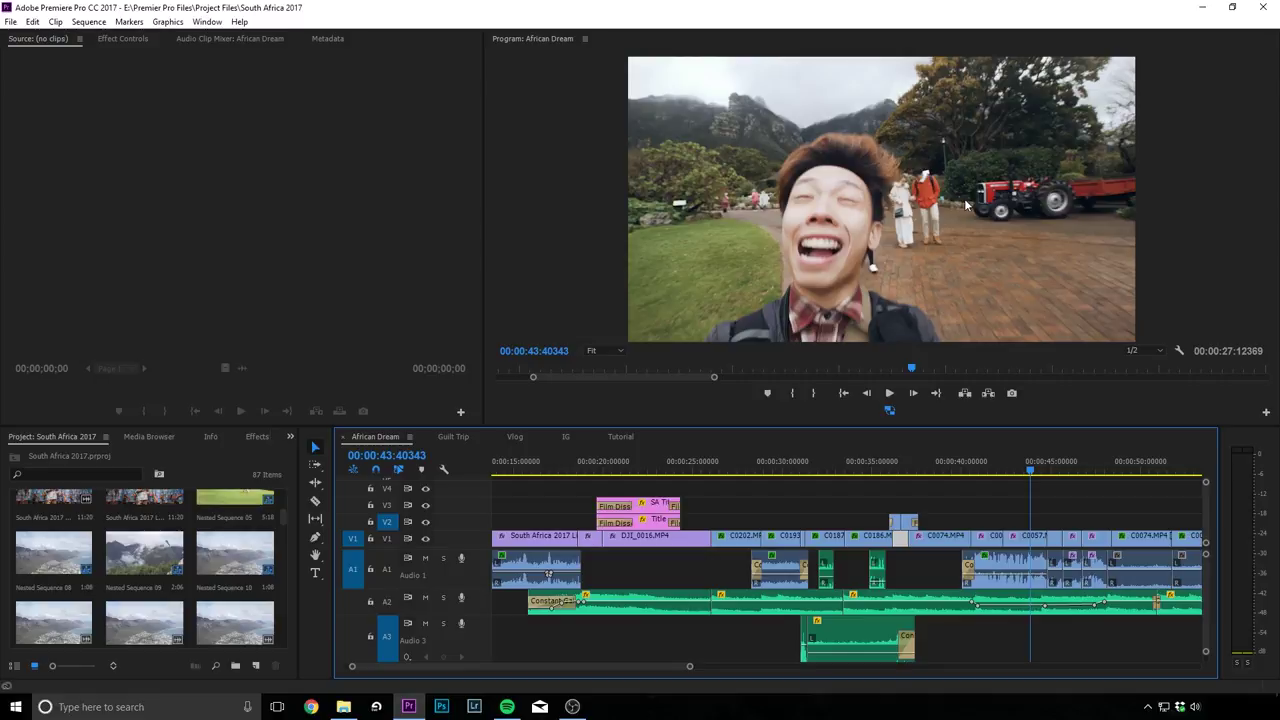
{"action": "left_click", "coordinate": [1057, 470]}
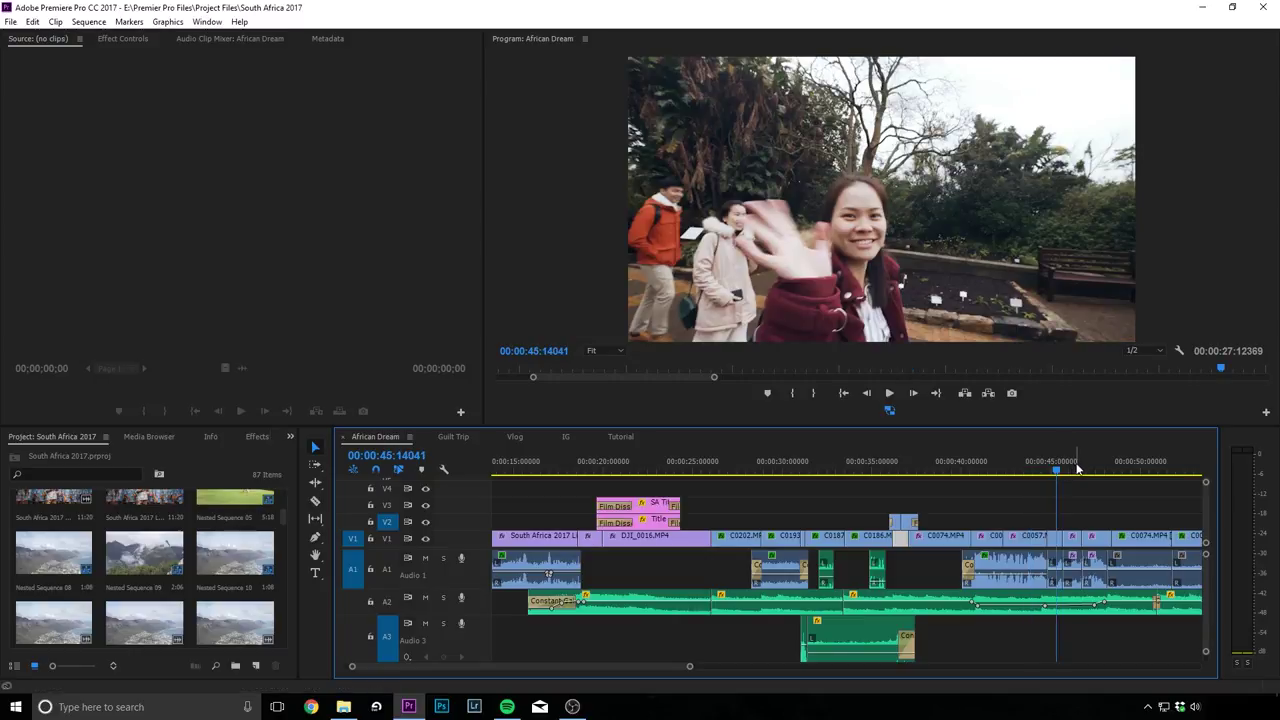
{"action": "left_click", "coordinate": [1085, 474]}
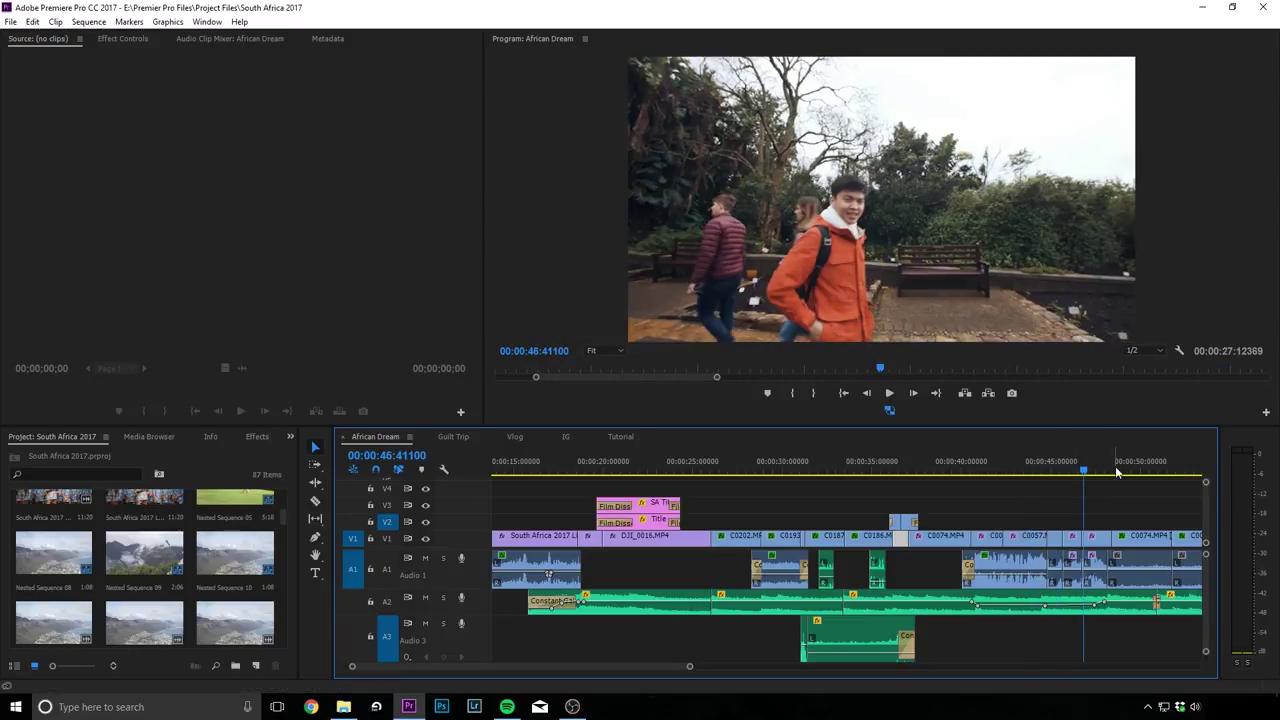
{"action": "left_click", "coordinate": [1115, 470]}
{"action": "scroll", "coordinate": [880, 477], "scroll_direction": "down", "scroll_amount": 3}
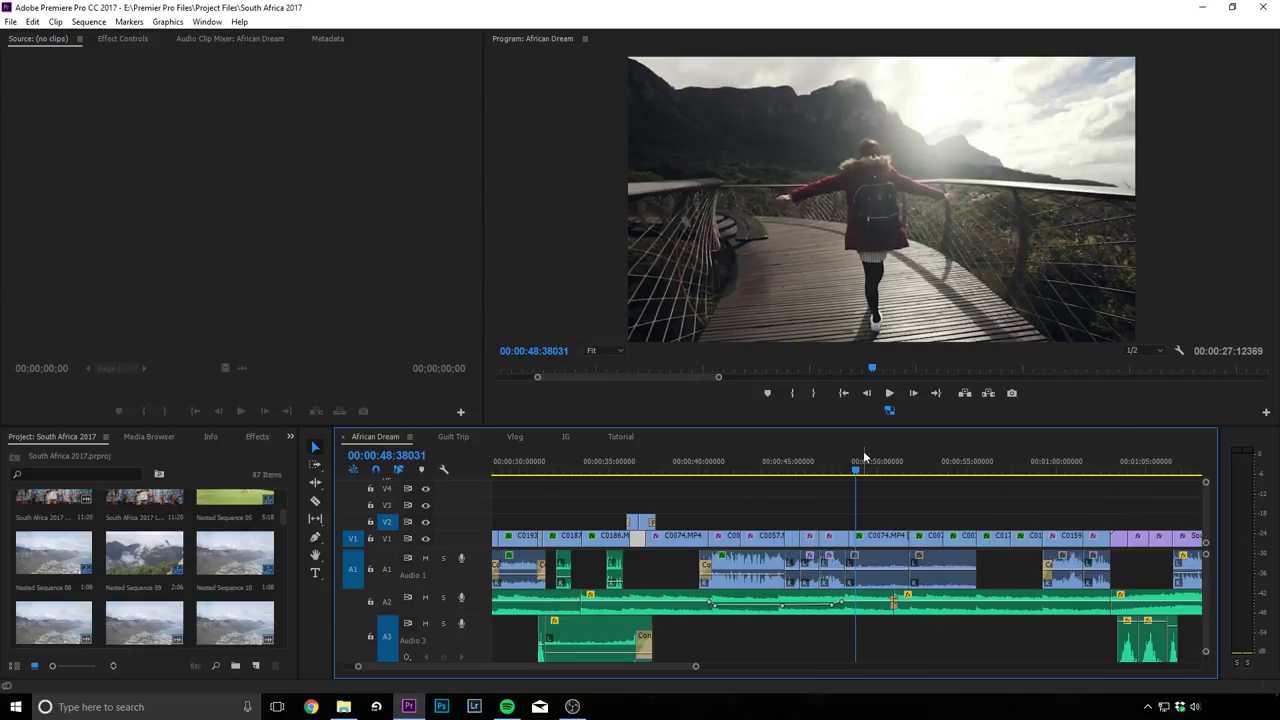
{"action": "left_click", "coordinate": [913, 462]}
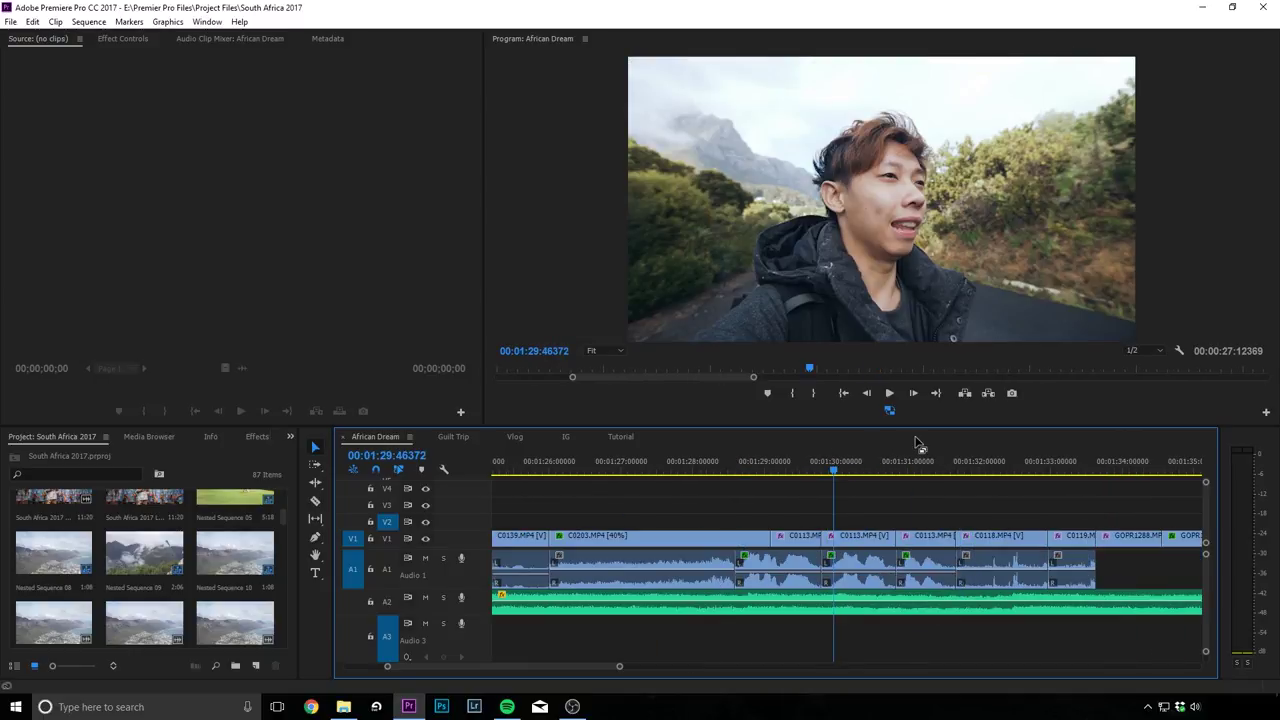
{"action": "left_click", "coordinate": [847, 462]}
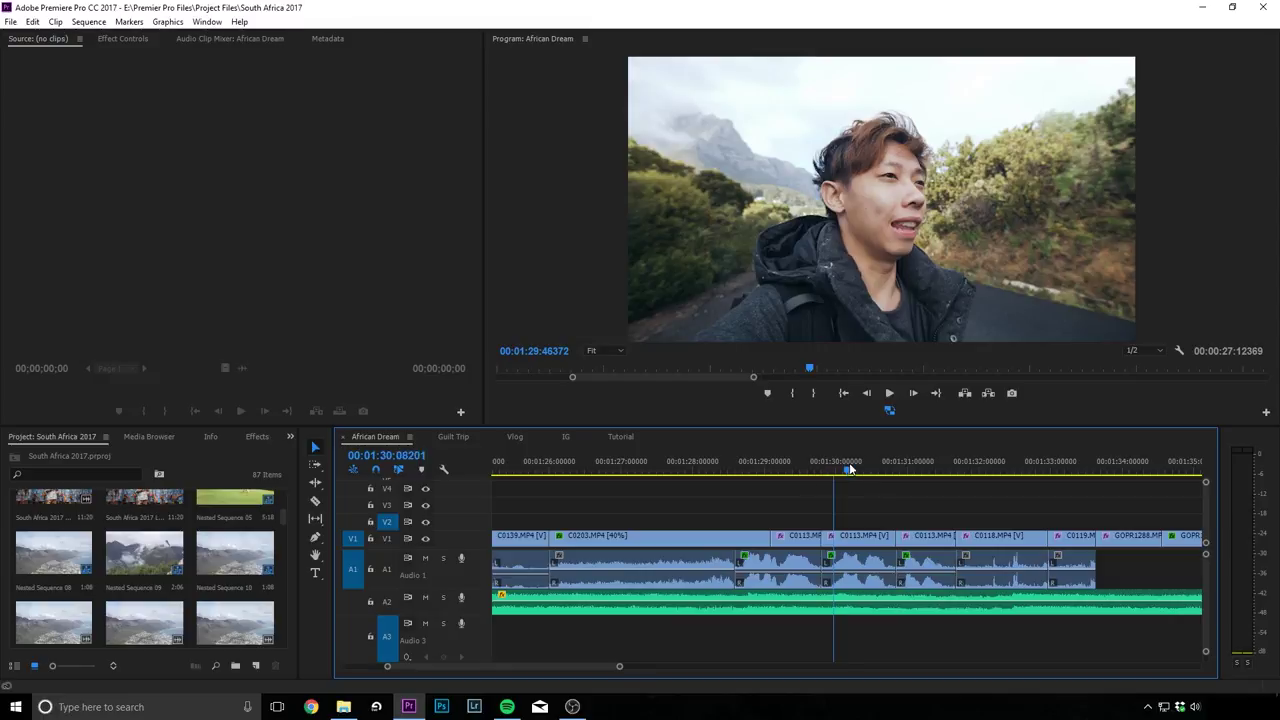
{"action": "left_click", "coordinate": [922, 462]}
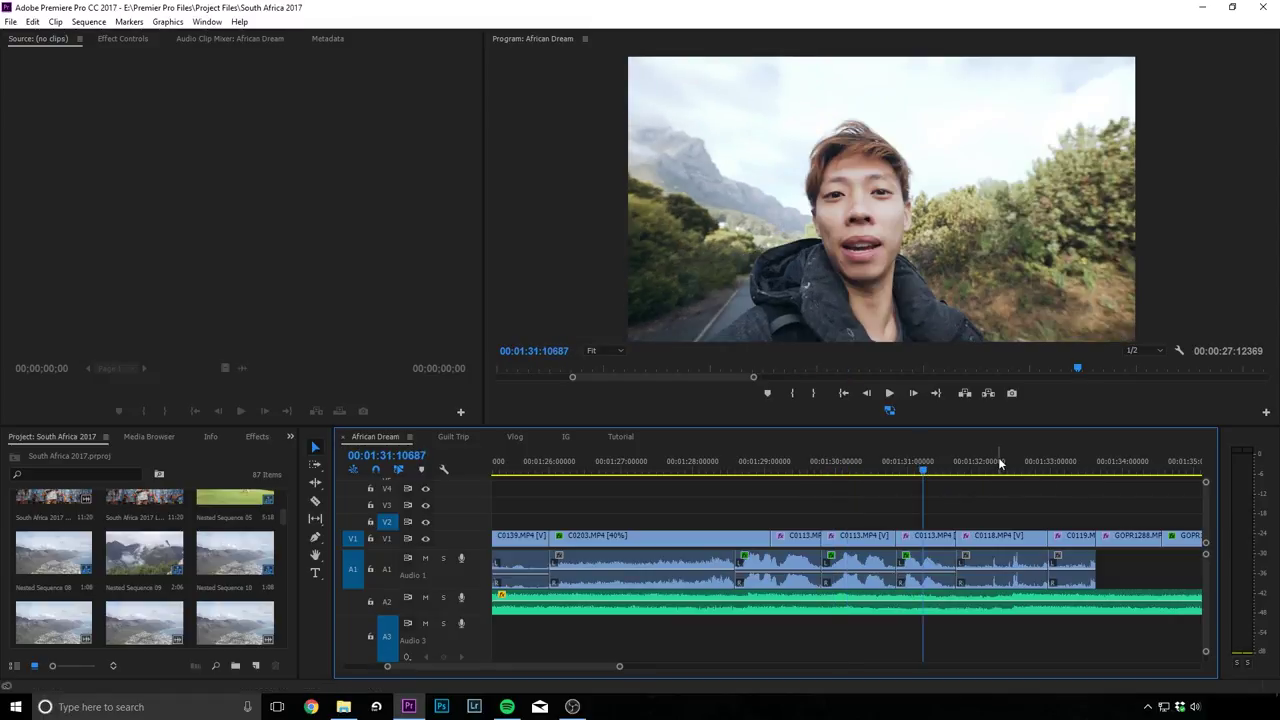
{"action": "left_click", "coordinate": [997, 462]}
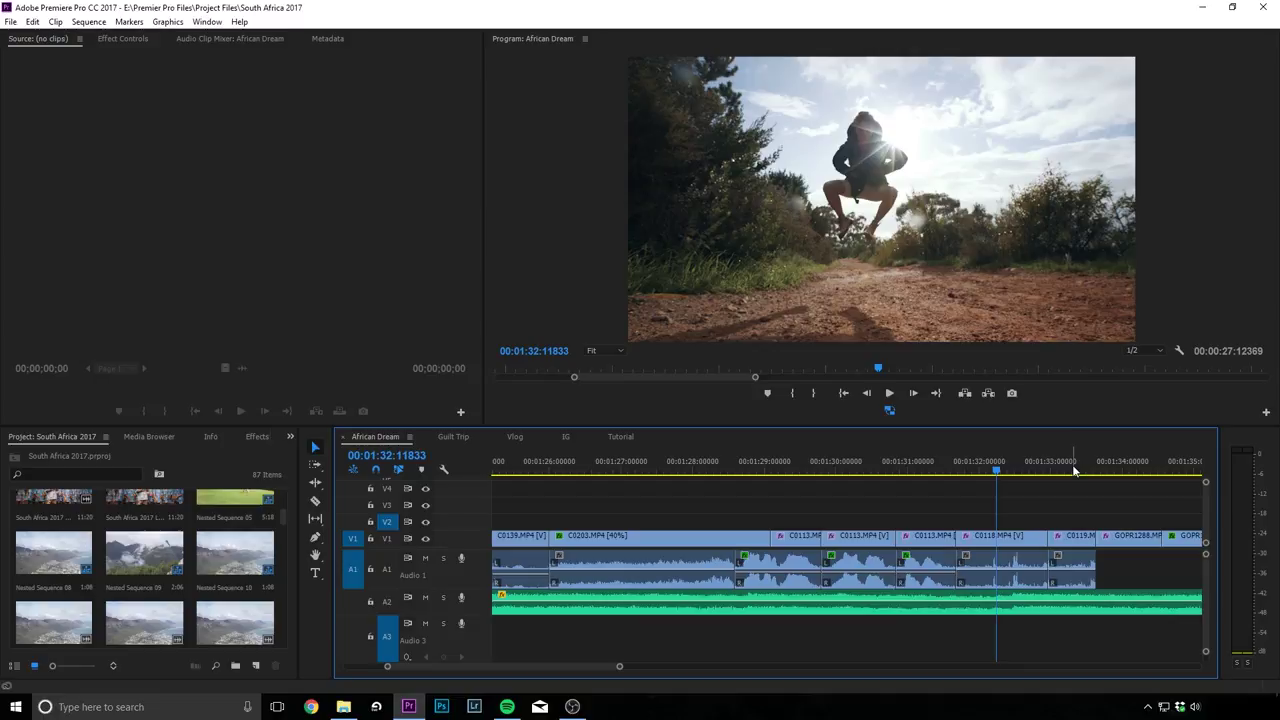
{"action": "key", "text": "minus"}
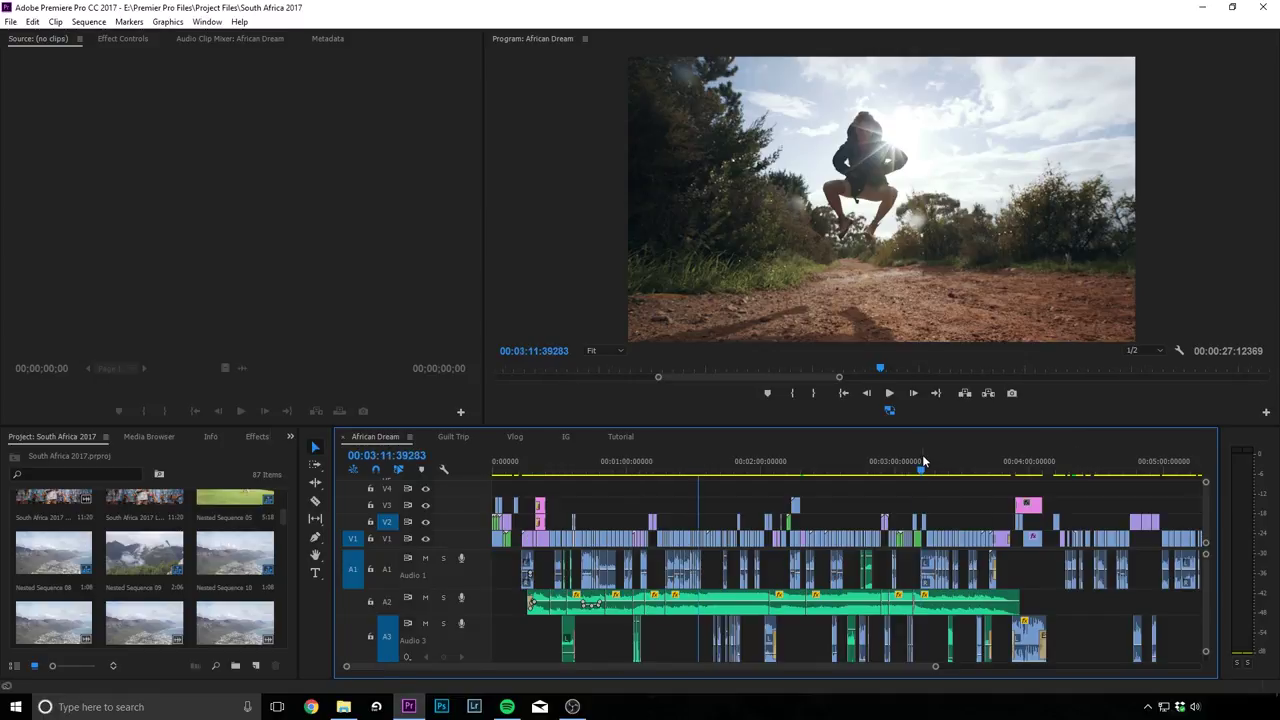
{"action": "left_click", "coordinate": [923, 466]}
{"action": "key", "text": "equal"}
{"action": "left_click", "coordinate": [893, 463]}
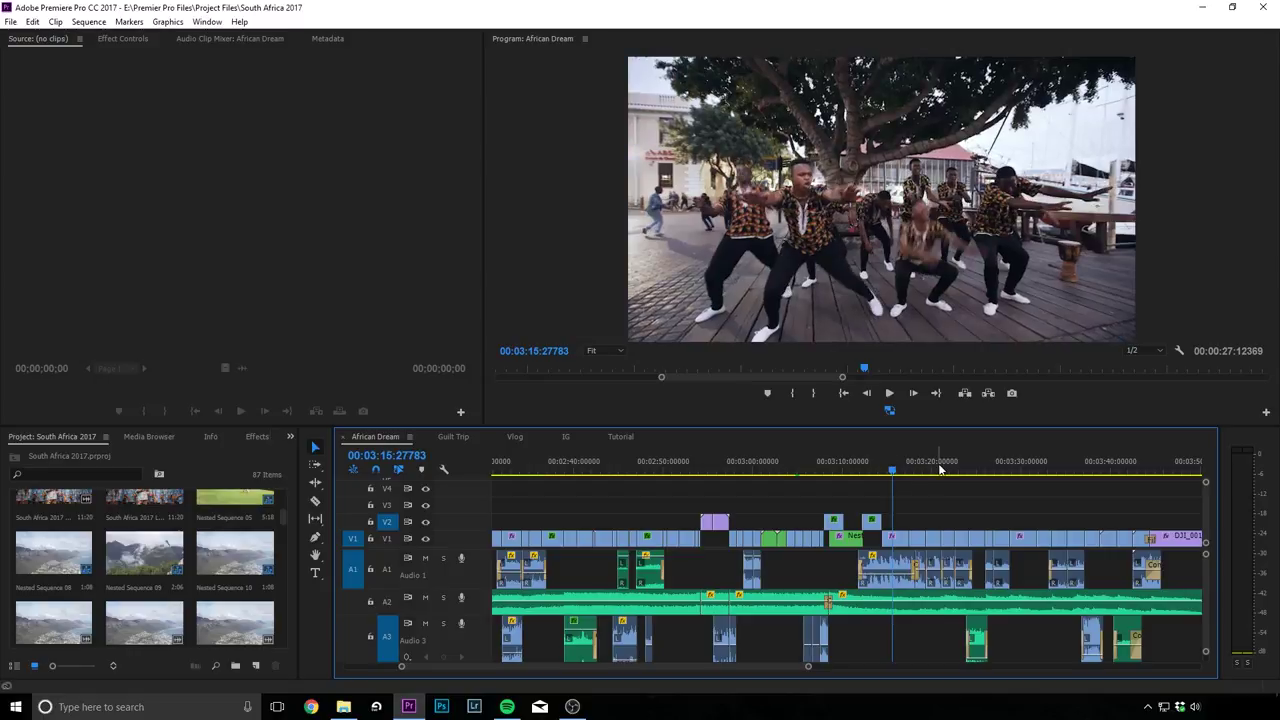
{"action": "left_click", "coordinate": [926, 463]}
{"action": "key", "text": "equal"}
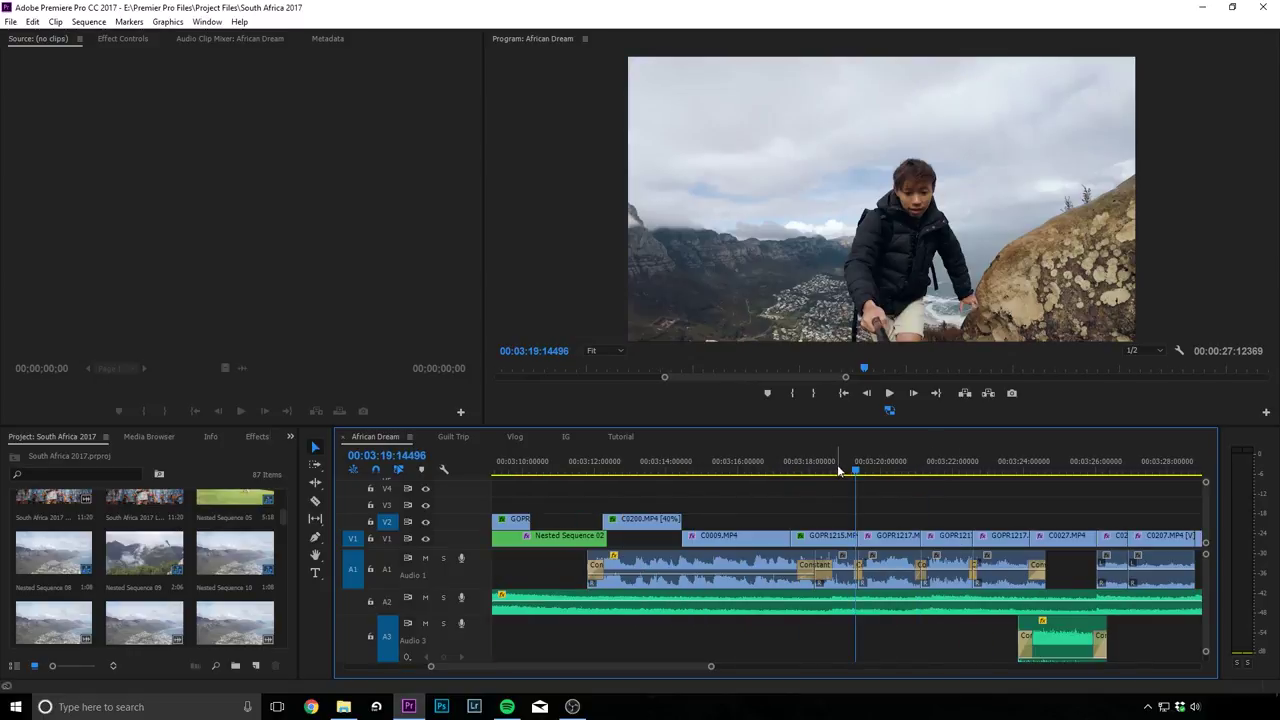
{"action": "left_click", "coordinate": [818, 463]}
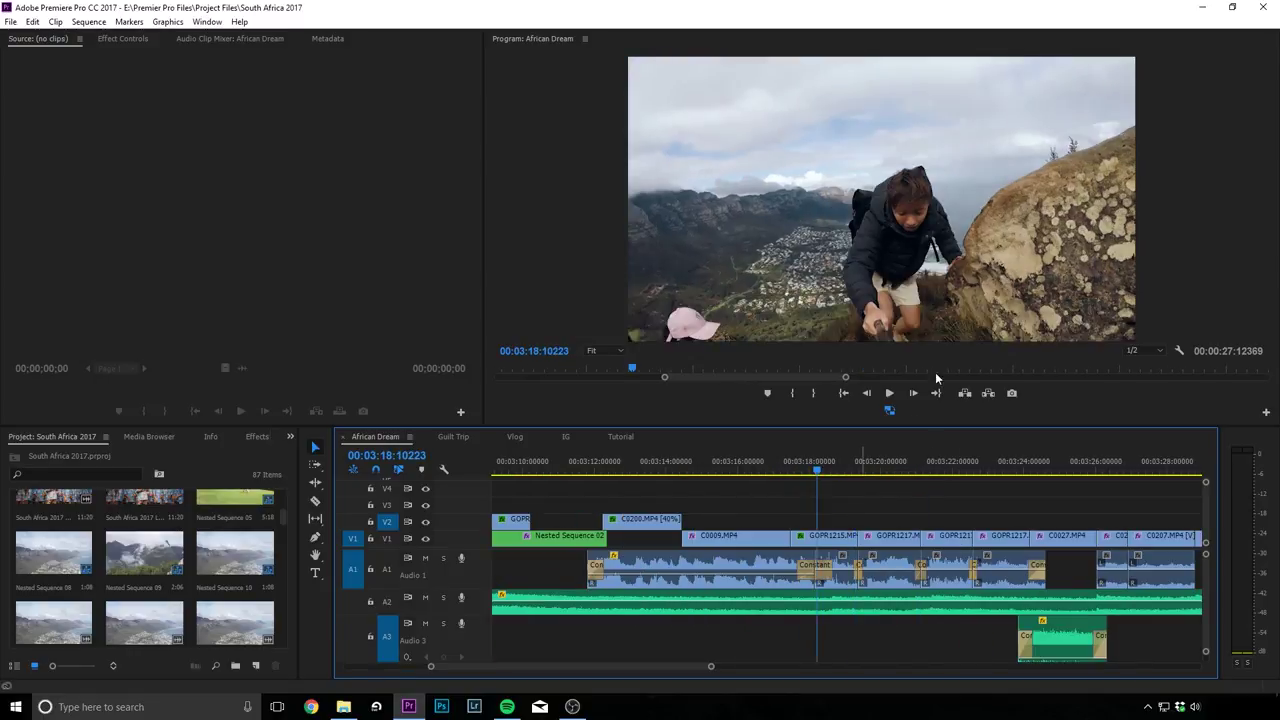
{"action": "left_click", "coordinate": [840, 463]}
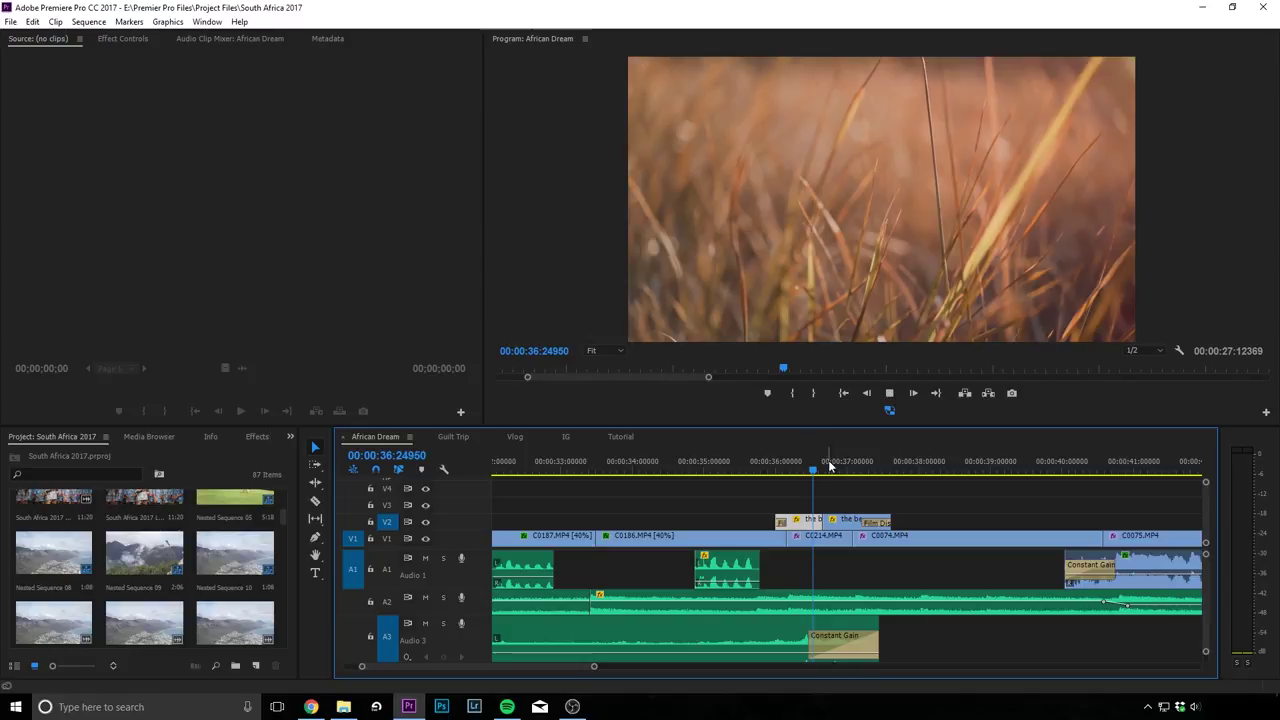
{"action": "key", "text": "space"}
{"action": "key", "text": "space"}
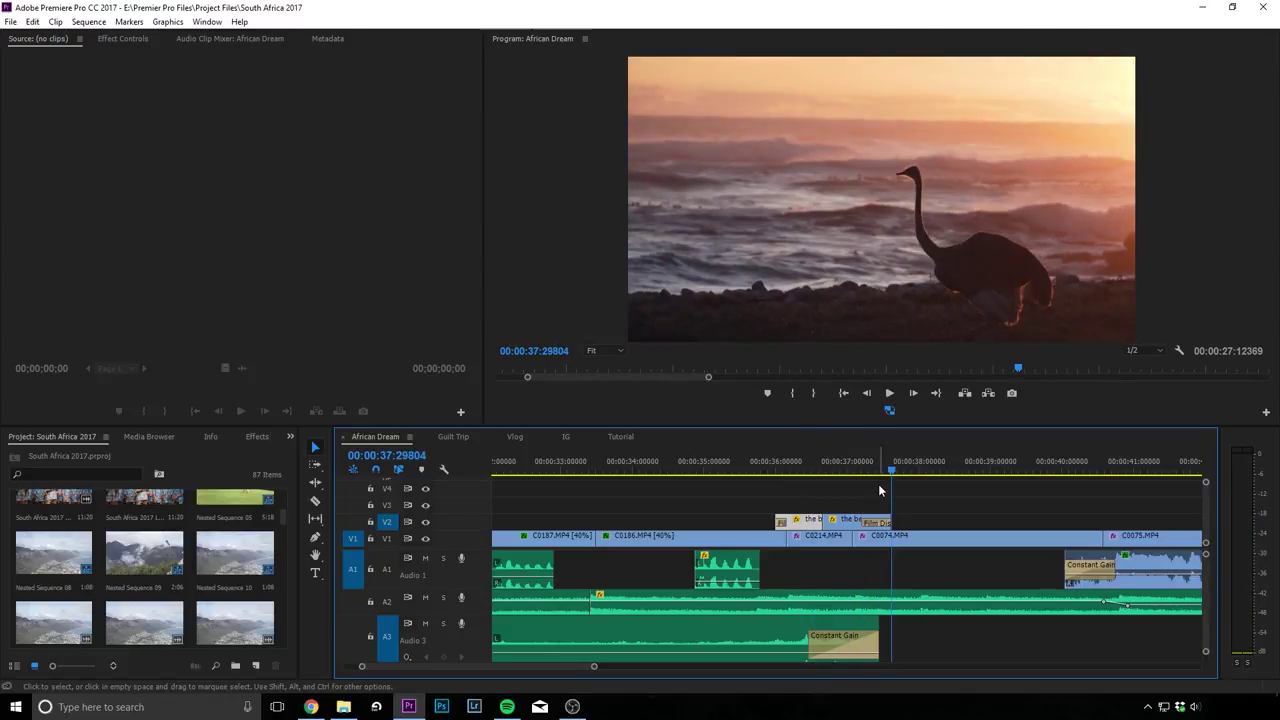
{"action": "key", "text": "Up"}
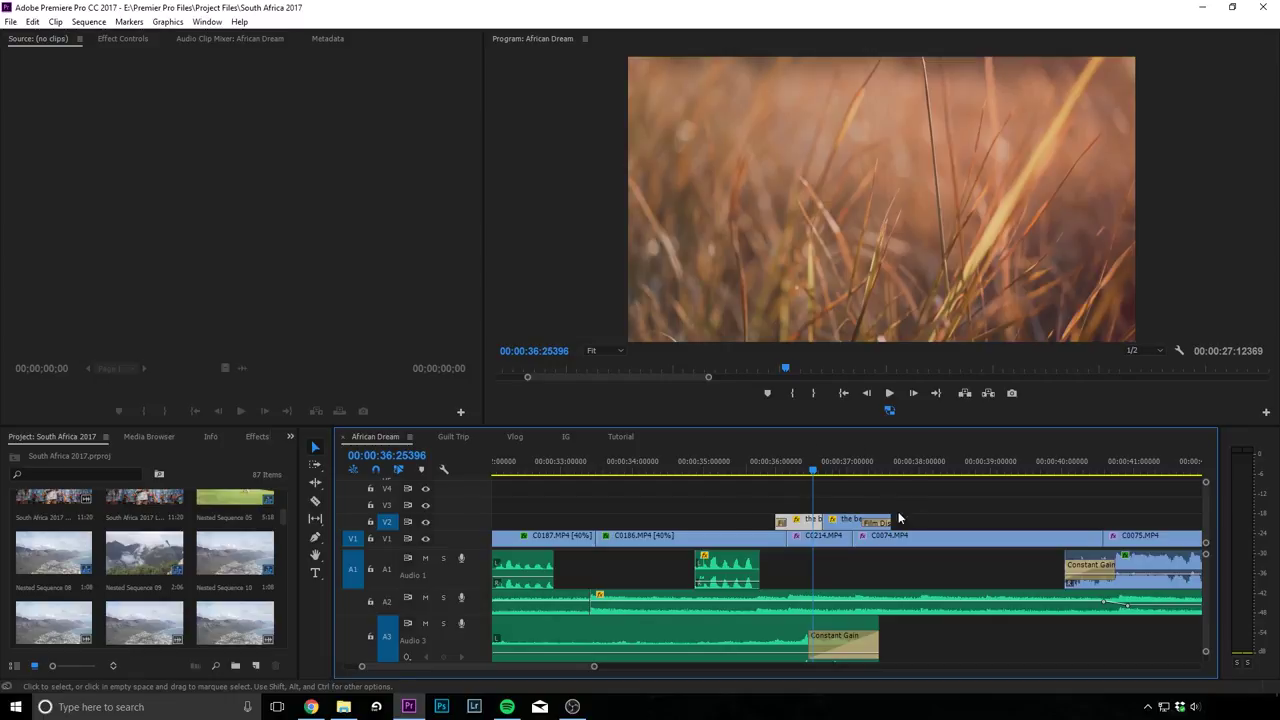
{"action": "left_click", "coordinate": [846, 468]}
{"action": "key", "text": "Down"}
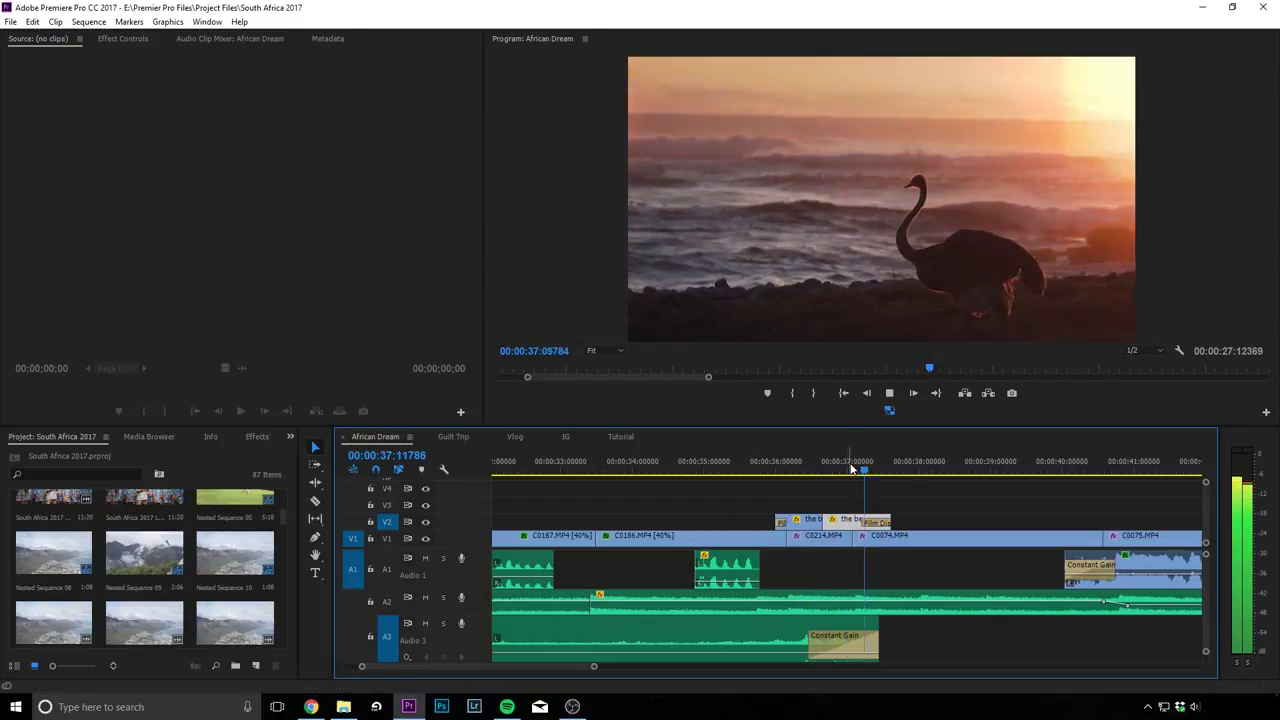
{"action": "key", "text": "Down"}
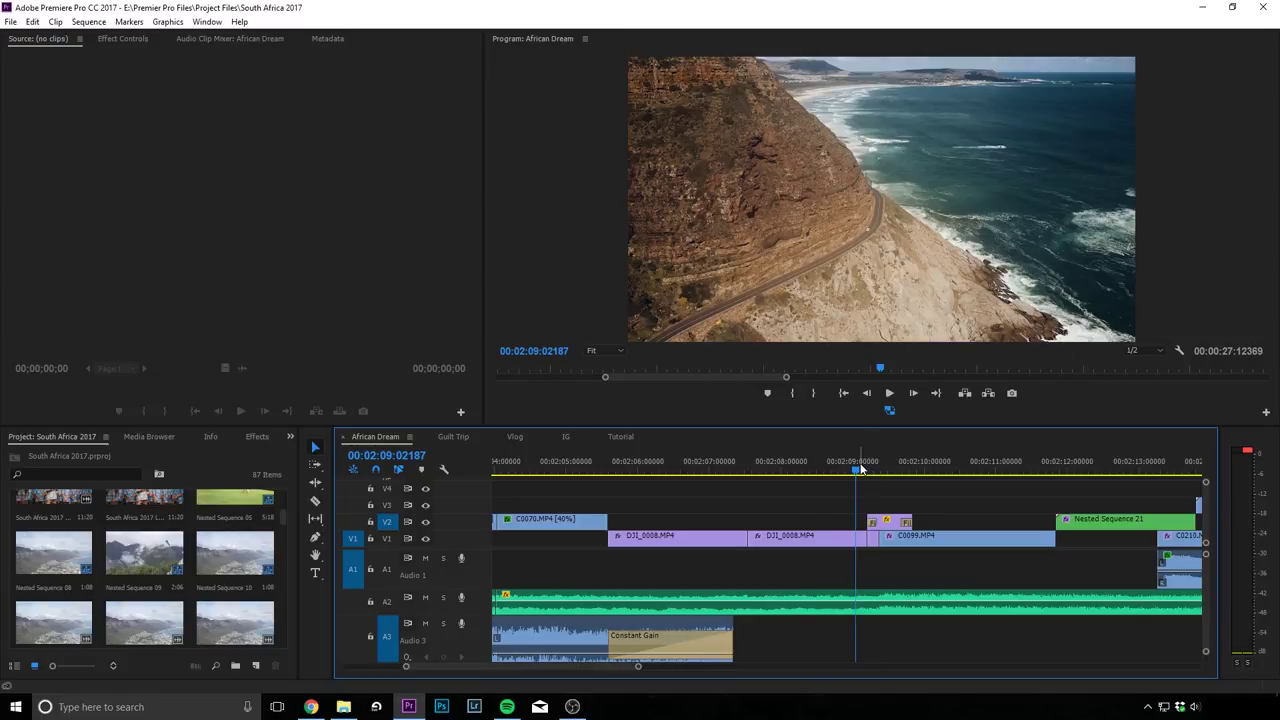
{"action": "key", "text": "space"}
{"action": "left_click", "coordinate": [843, 467]}
{"action": "key", "text": "="}
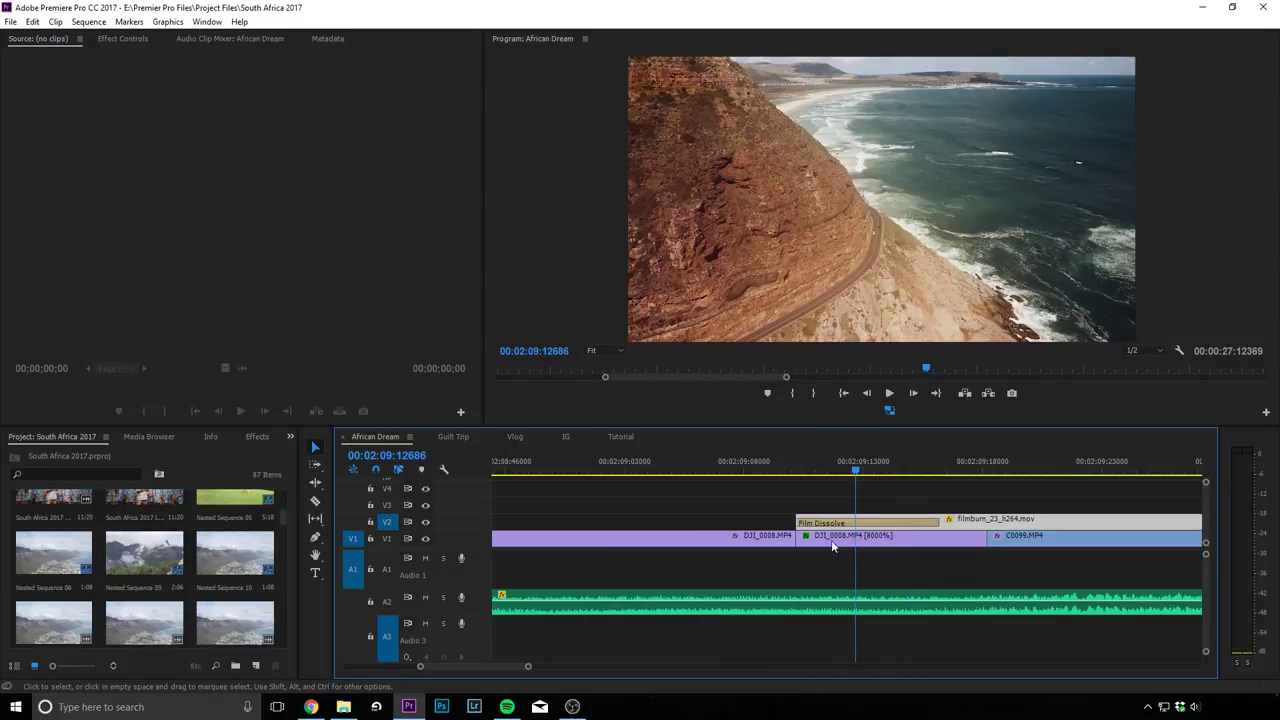
{"action": "left_click", "coordinate": [862, 541]}
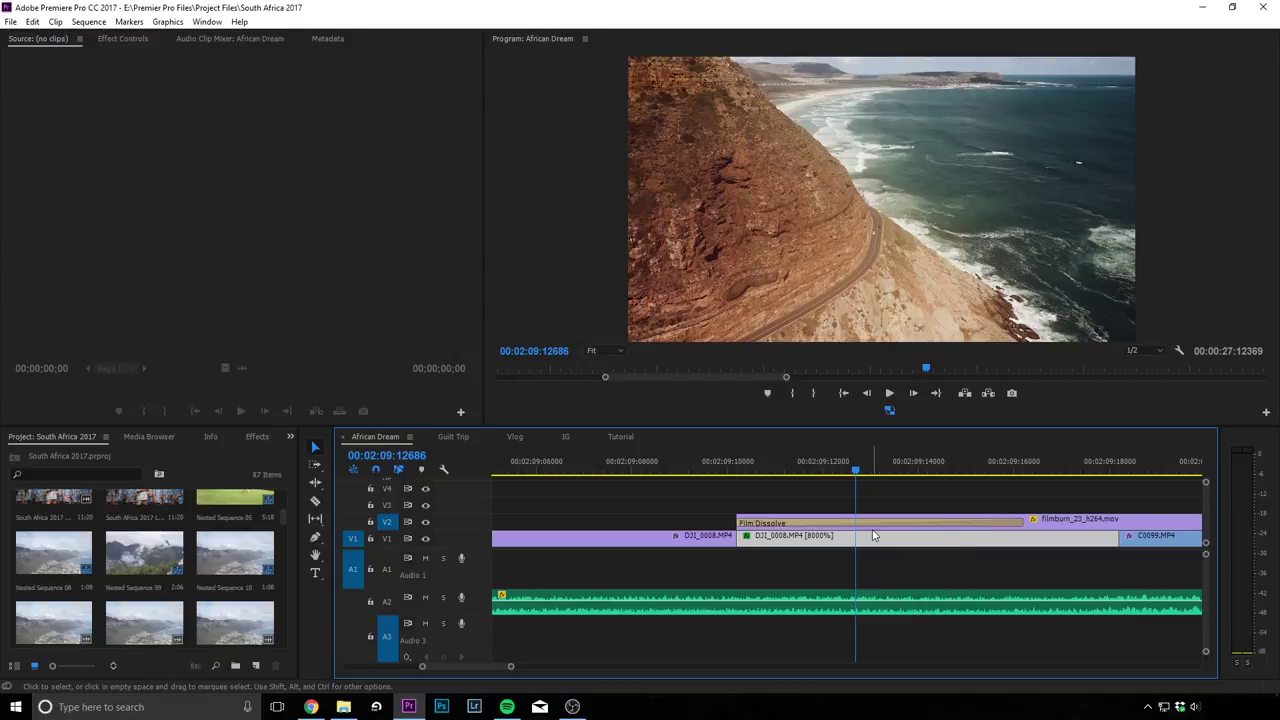
{"action": "key", "text": "minus"}
{"action": "key", "text": "minus"}
{"action": "key", "text": "minus"}
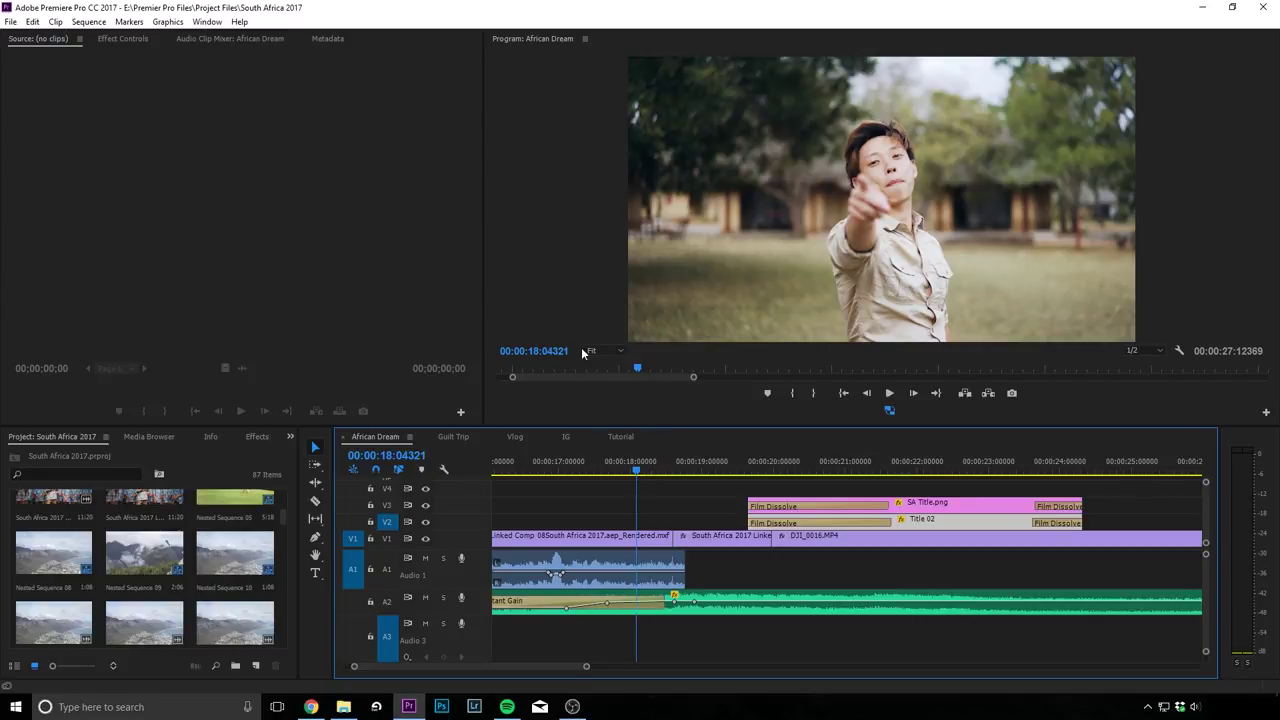
- Play the section containing the SA title
{"action": "key", "text": "space"}
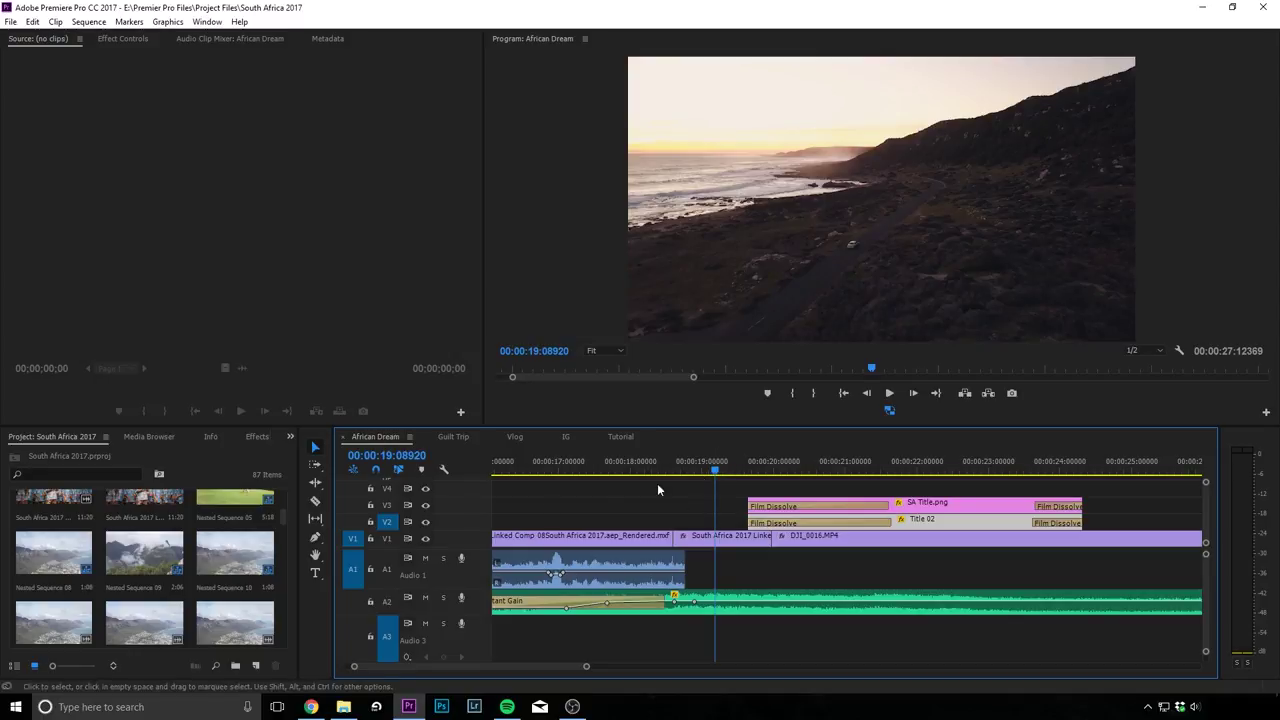
- Switch to Chrome showing the BakersTuts YouTube videos page
{"action": "left_click", "coordinate": [311, 707]}
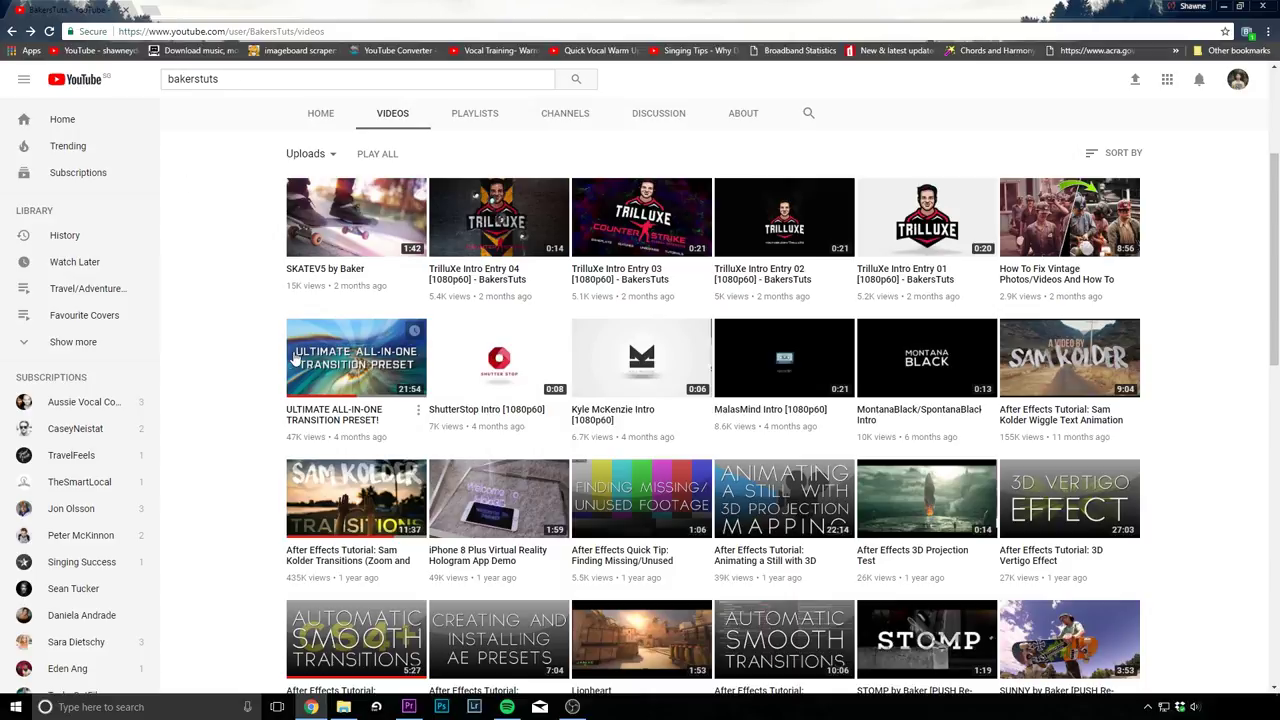
{"action": "scroll", "coordinate": [257, 521], "scroll_direction": "down", "scroll_amount": 1}
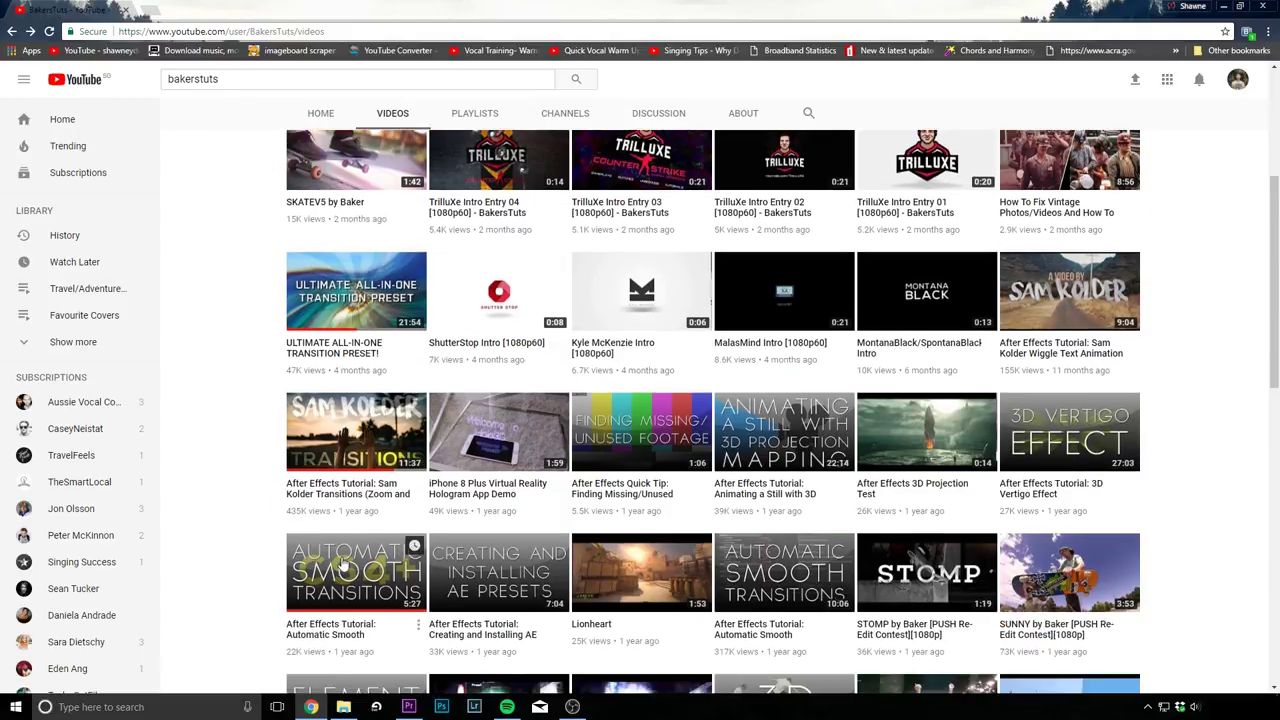
{"action": "scroll", "coordinate": [324, 597], "scroll_direction": "up", "scroll_amount": 1}
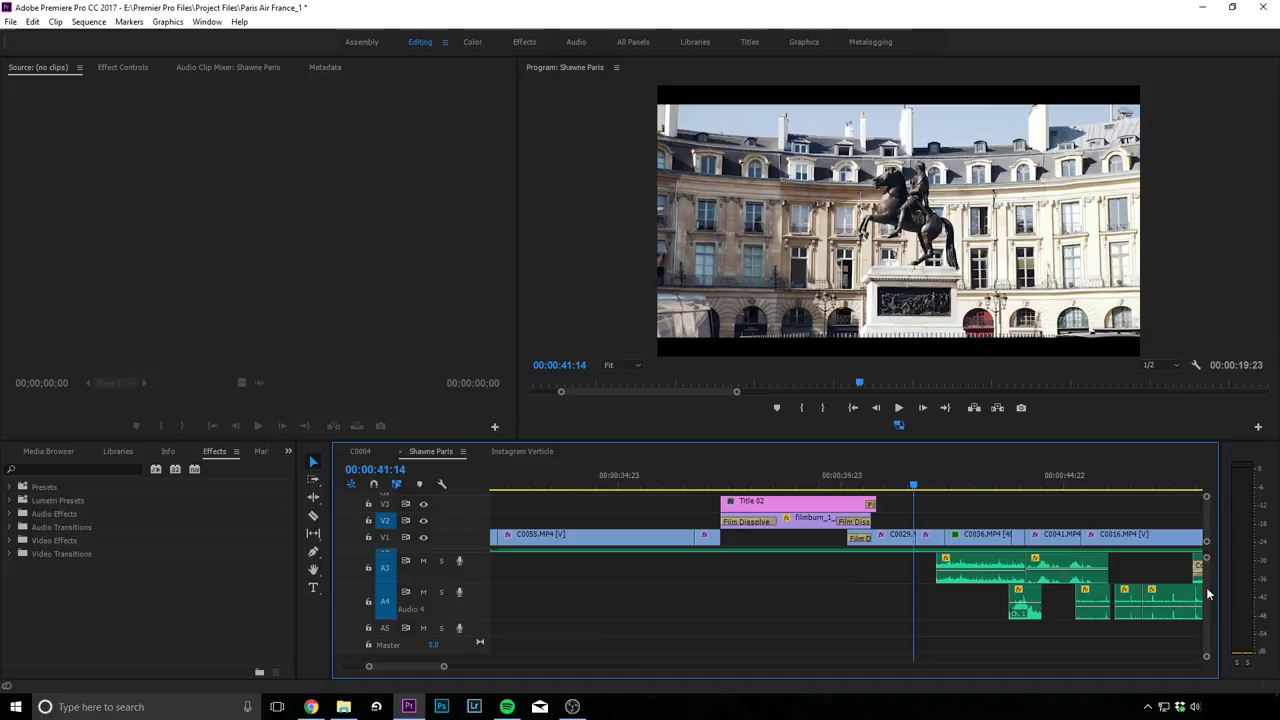
{"action": "scroll", "coordinate": [1206, 590], "scroll_direction": "up", "scroll_amount": 3}
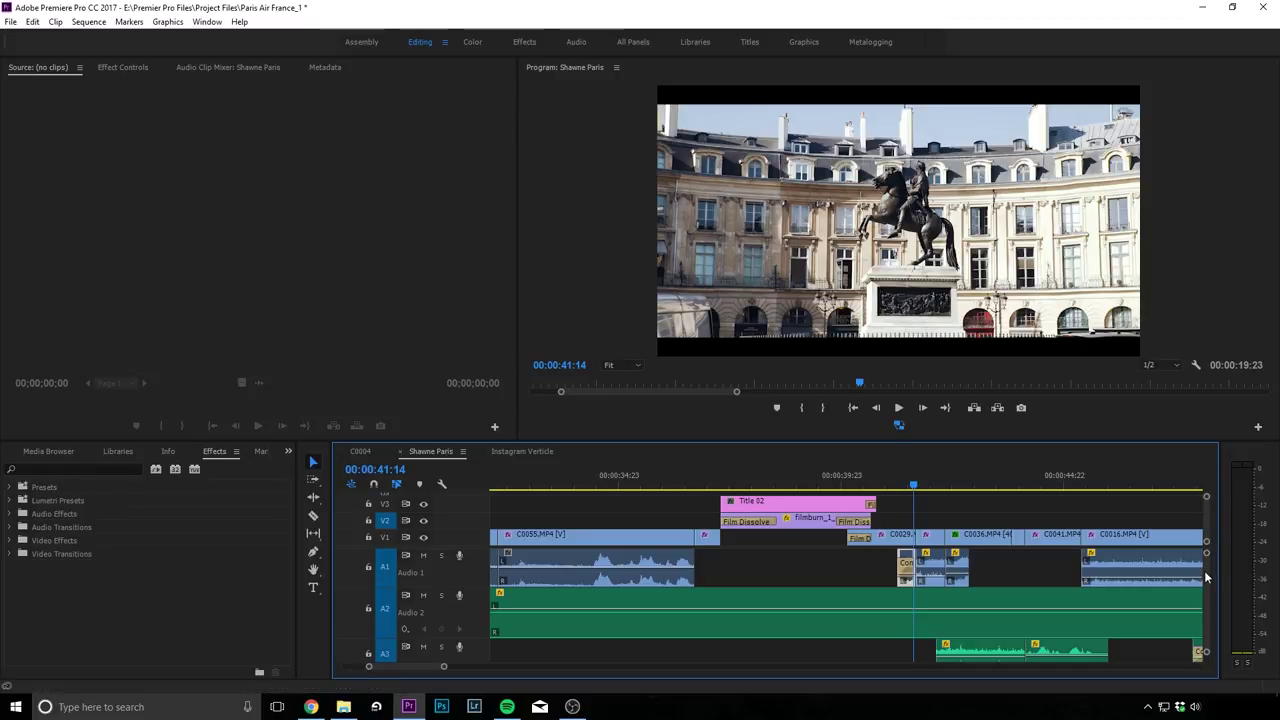
{"action": "scroll", "coordinate": [1206, 578], "scroll_direction": "down", "scroll_amount": 3}
{"action": "key", "text": "minus"}
{"action": "key", "text": "minus"}
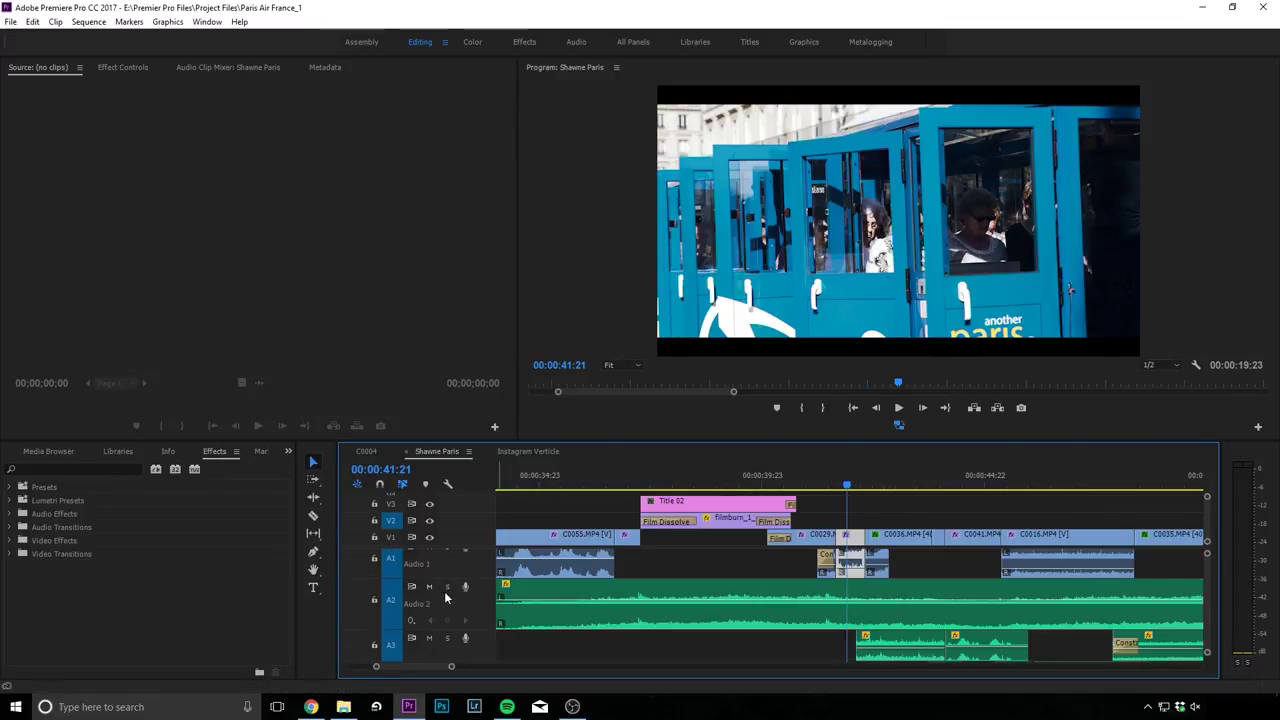
- Mute Audio 2, play the Paris section without music, then zoom out to the whole sequence
{"action": "left_click", "coordinate": [430, 586]}
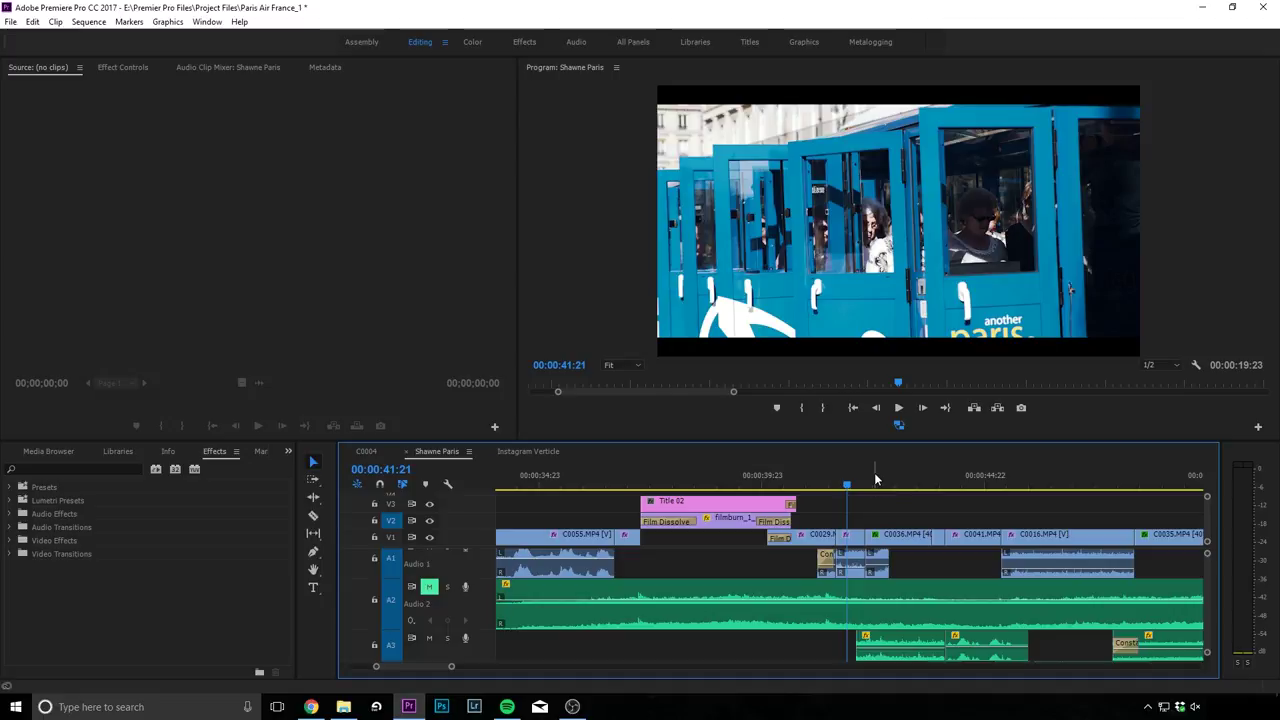
{"action": "left_click", "coordinate": [820, 477]}
{"action": "key", "text": "space"}
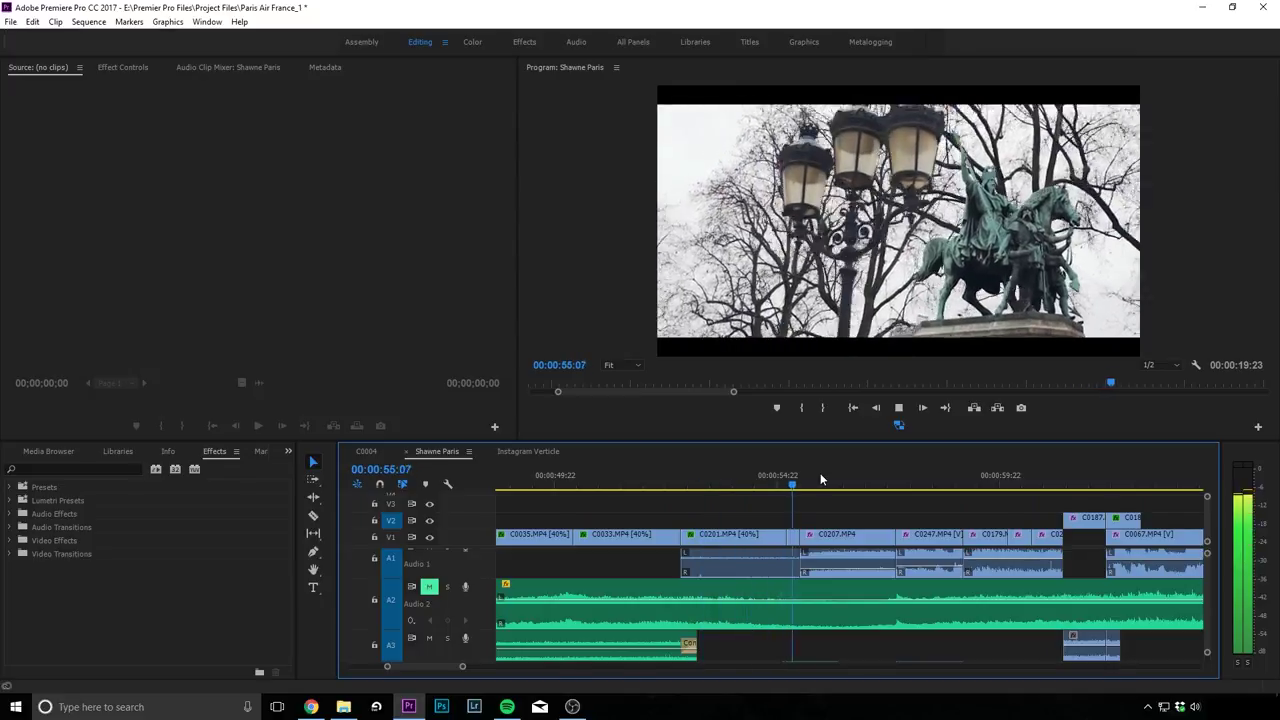
{"action": "key", "text": "space"}
{"action": "key", "text": "backslash"}
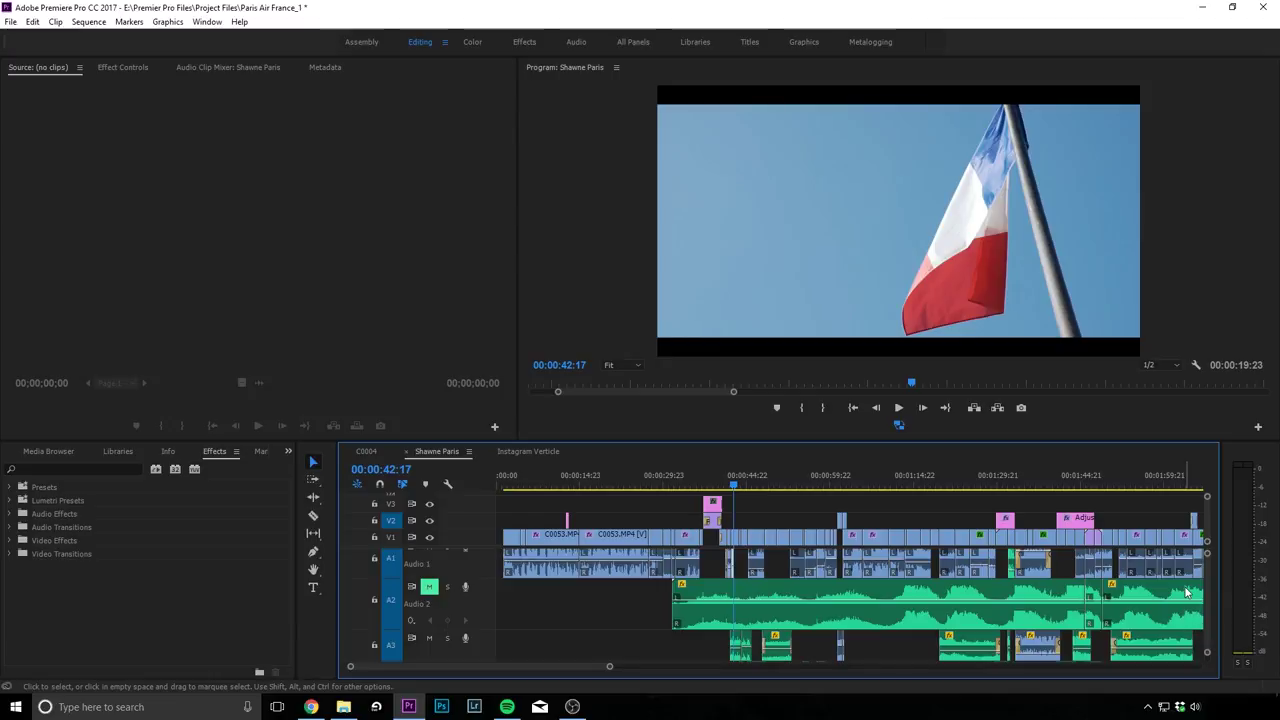
{"action": "key", "text": "="}
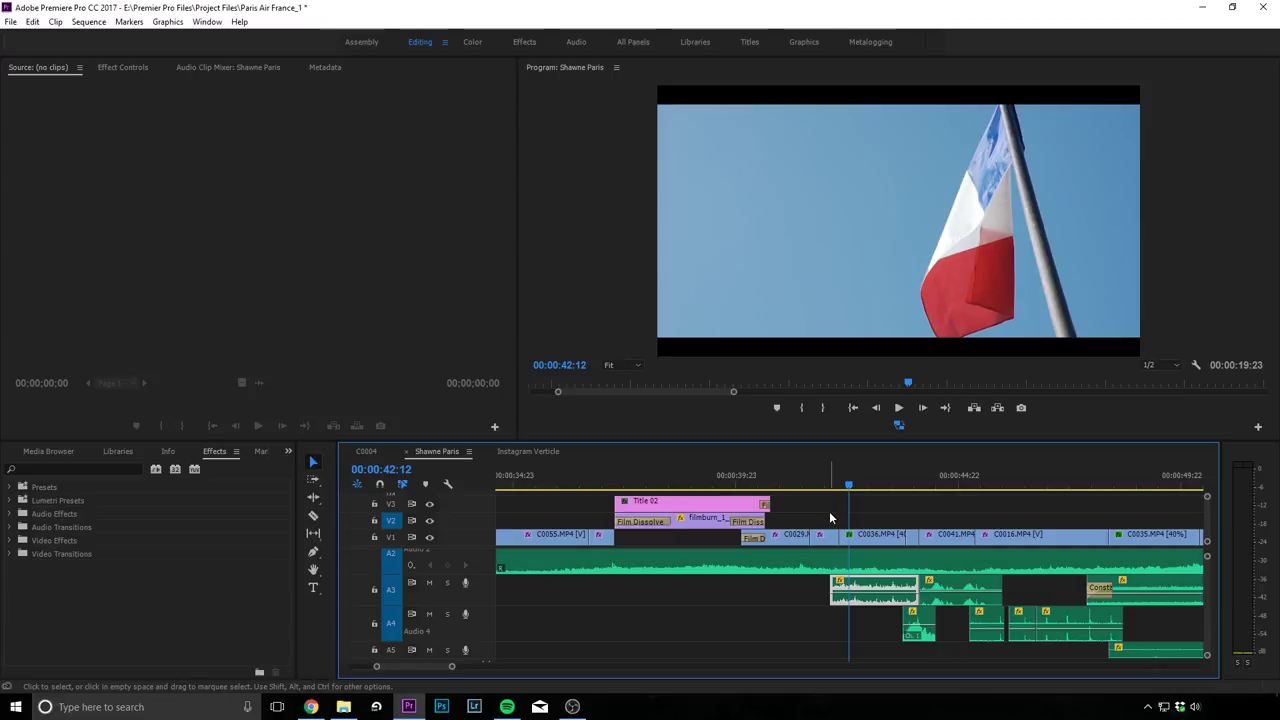
{"action": "left_click", "coordinate": [907, 504]}
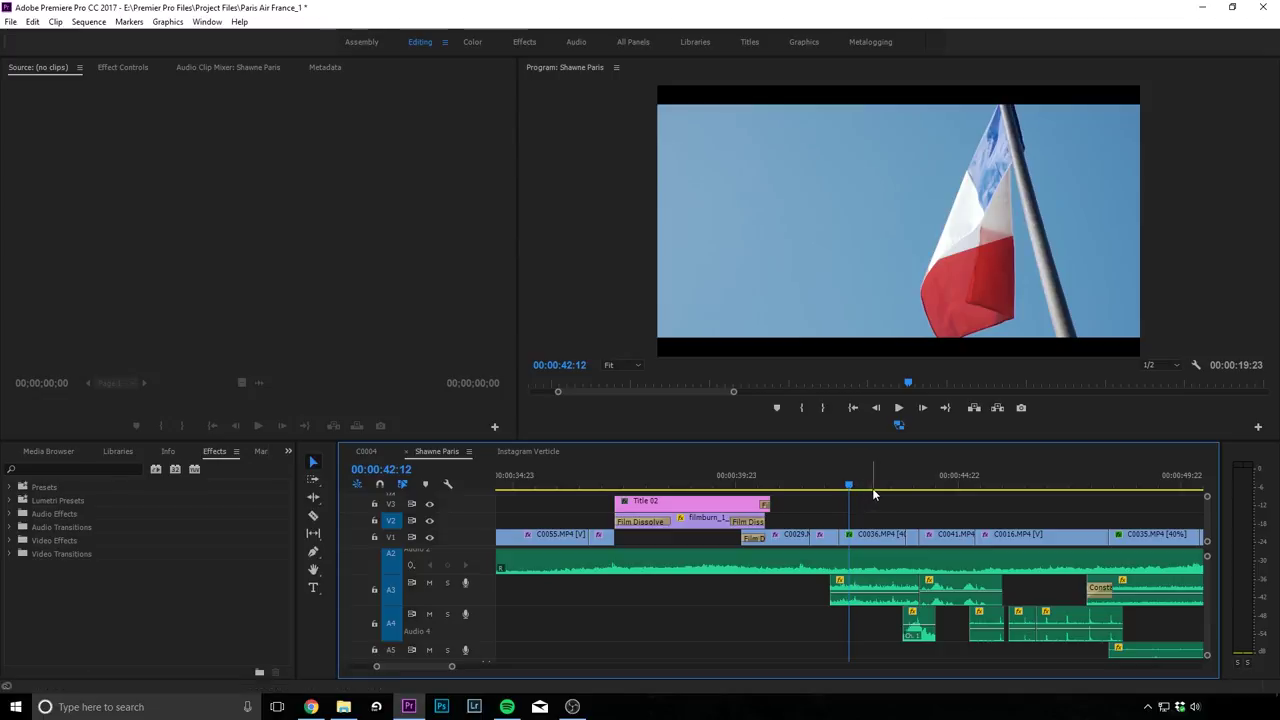
{"action": "key", "text": "space"}
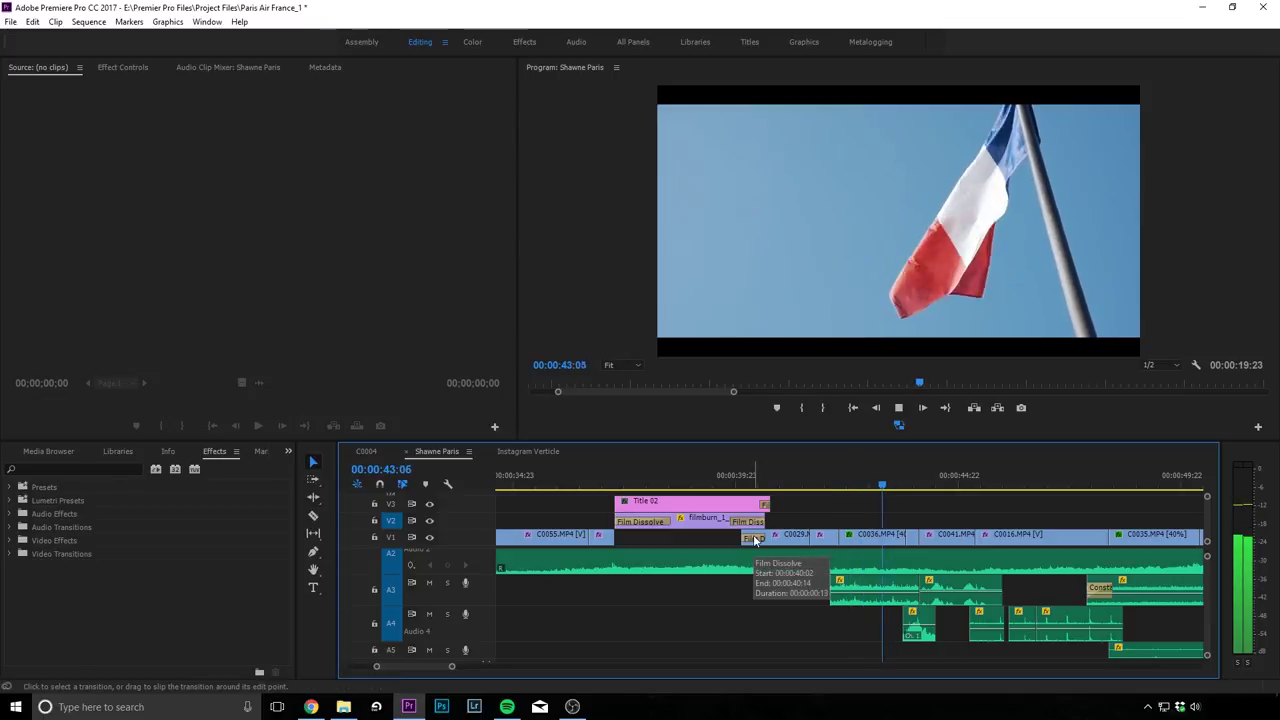
{"action": "key", "text": "space"}
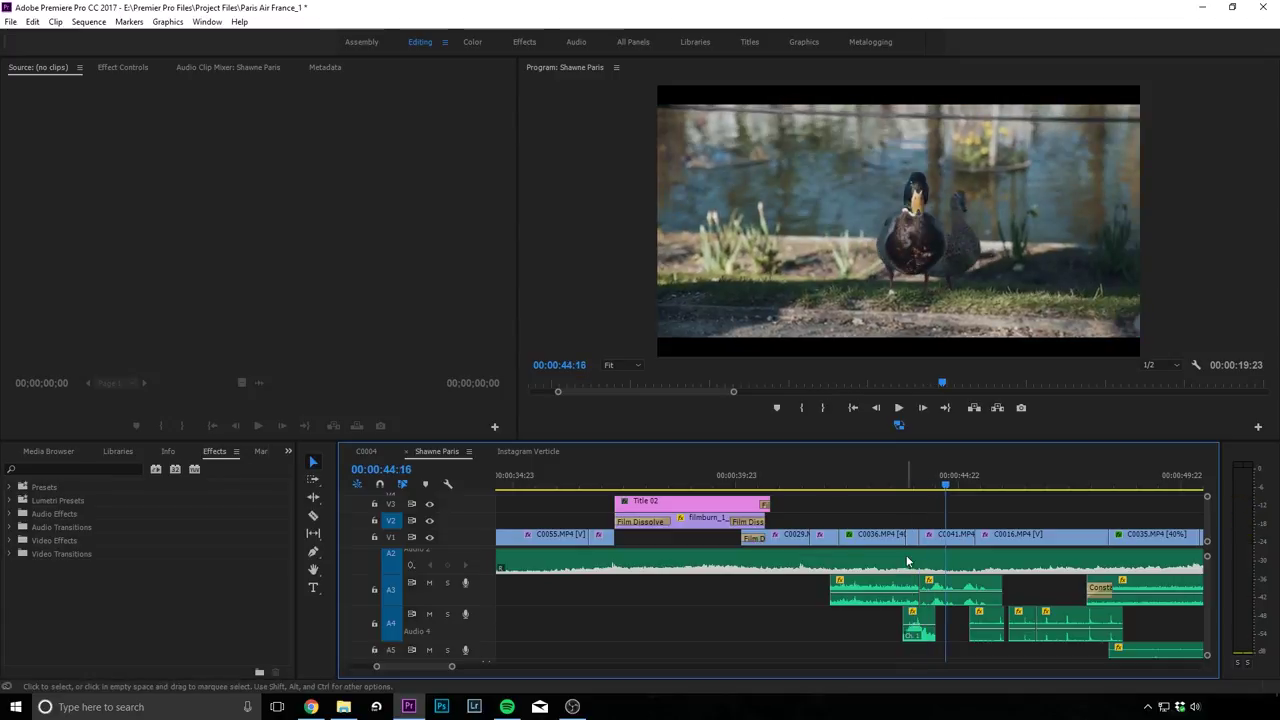
{"action": "left_click", "coordinate": [906, 478]}
{"action": "key", "text": "space"}
{"action": "key", "text": "space"}
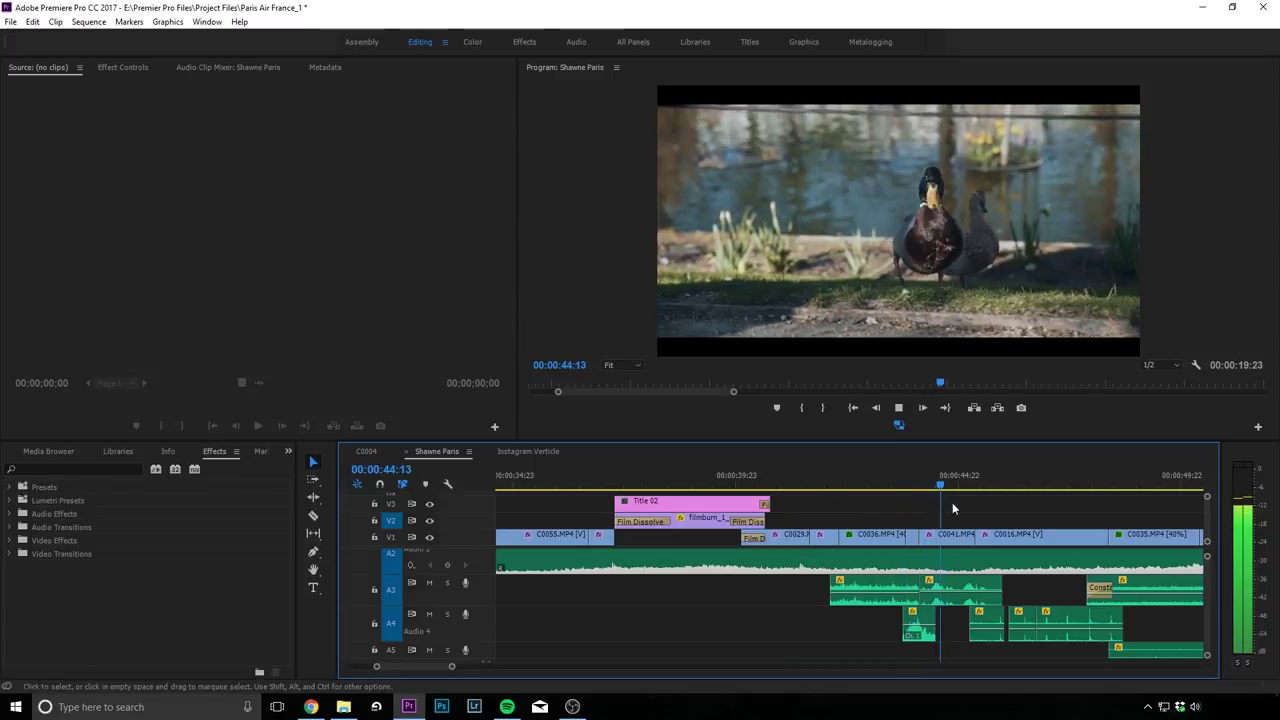
{"action": "left_click", "coordinate": [970, 588]}
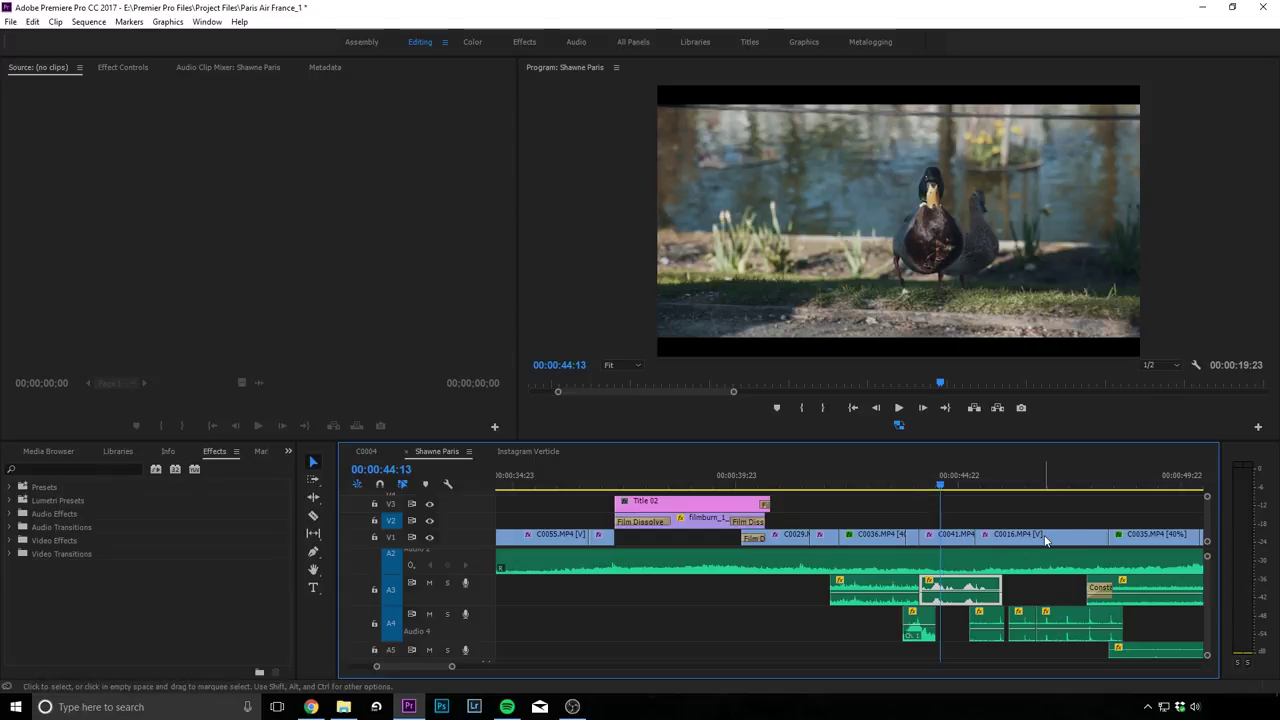
{"action": "key", "text": "space"}
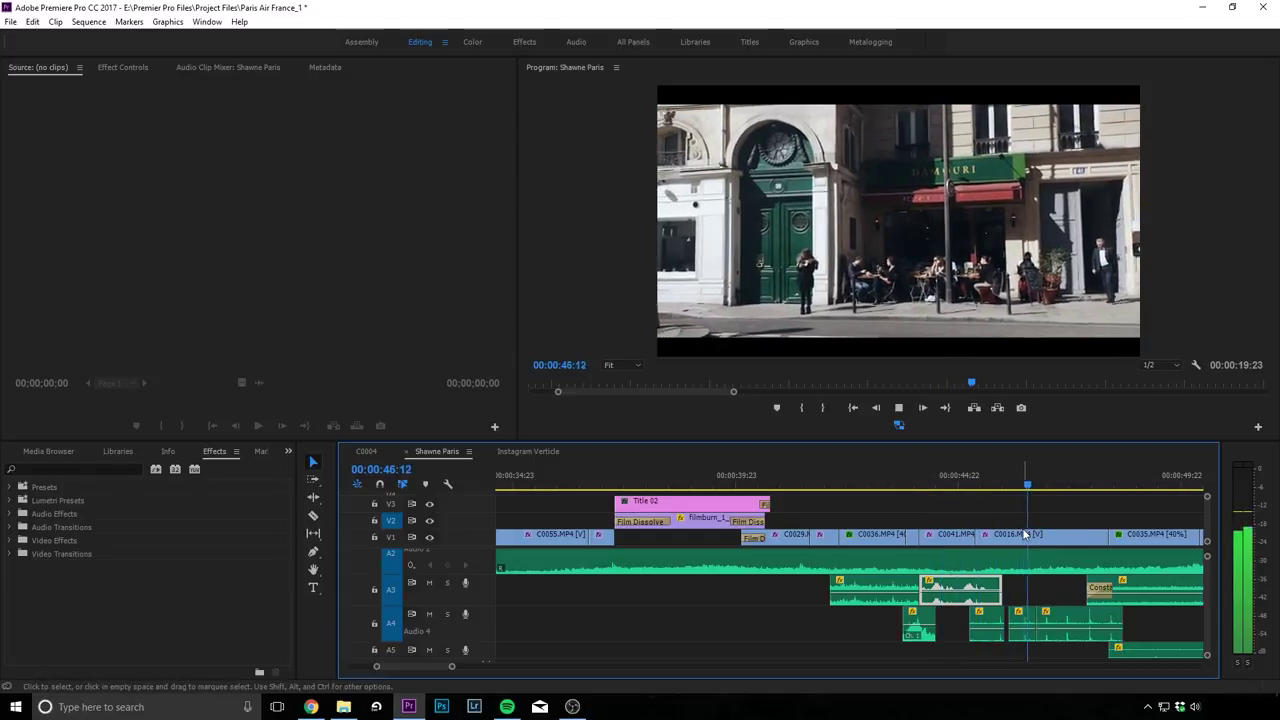